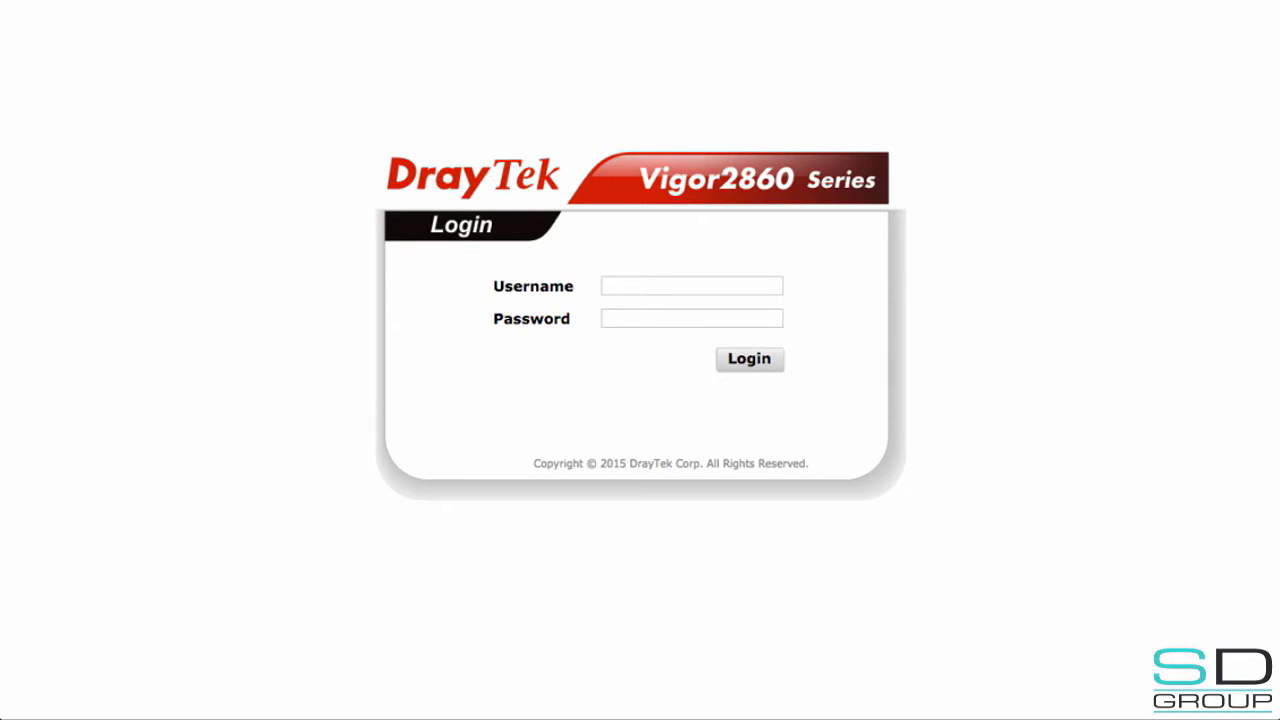
- Log in with the administrator account and go to Applications > RADIUS/TACACS+
left_click(691, 286)
type("admin")
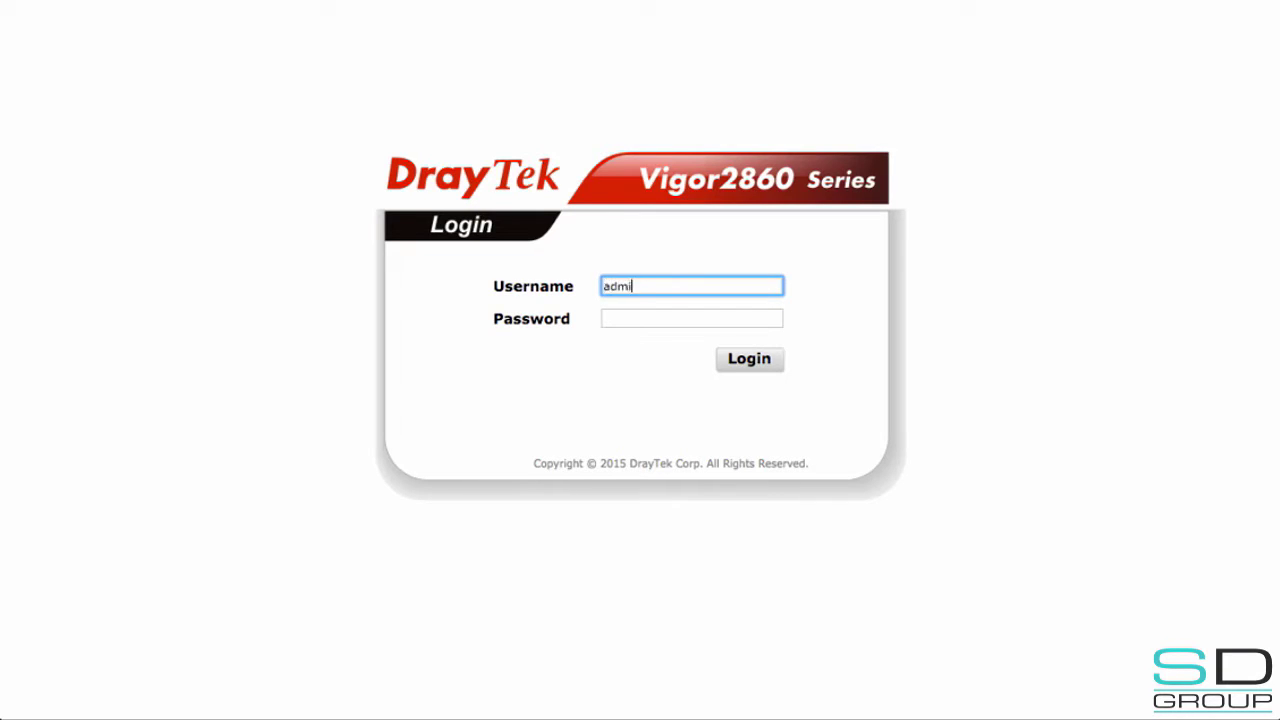
left_click(691, 318)
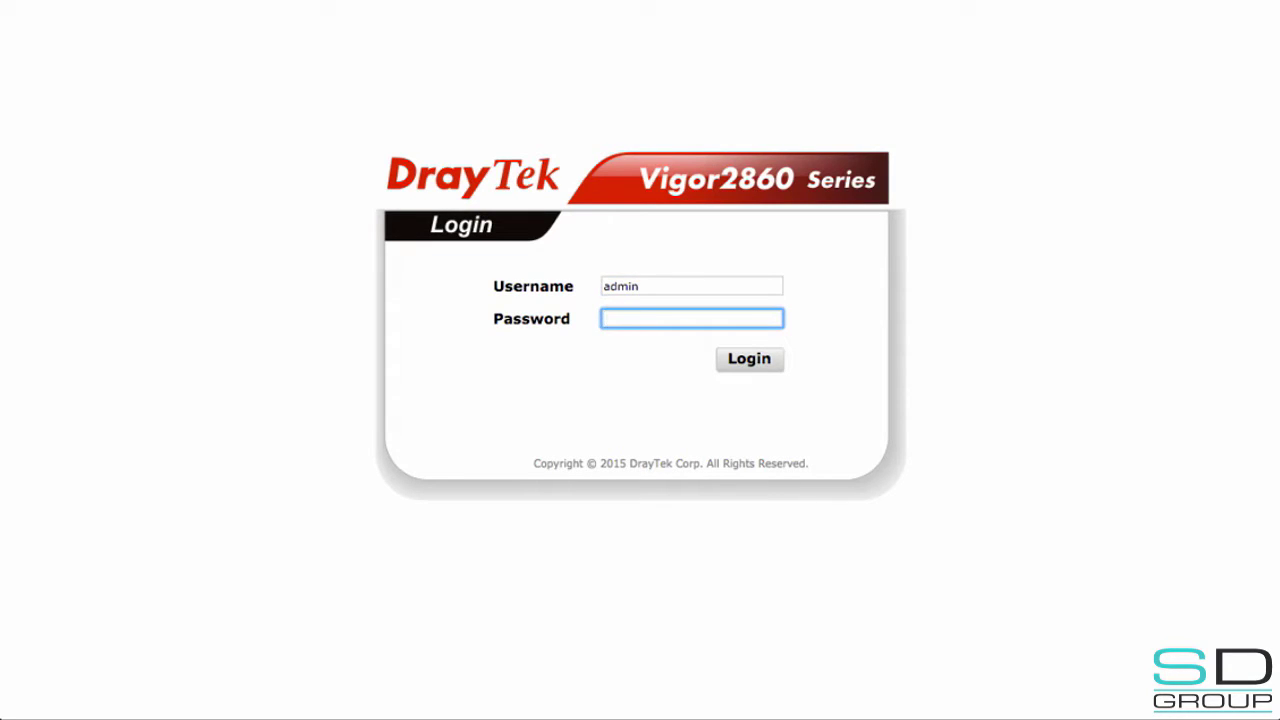
type("•••••••••")
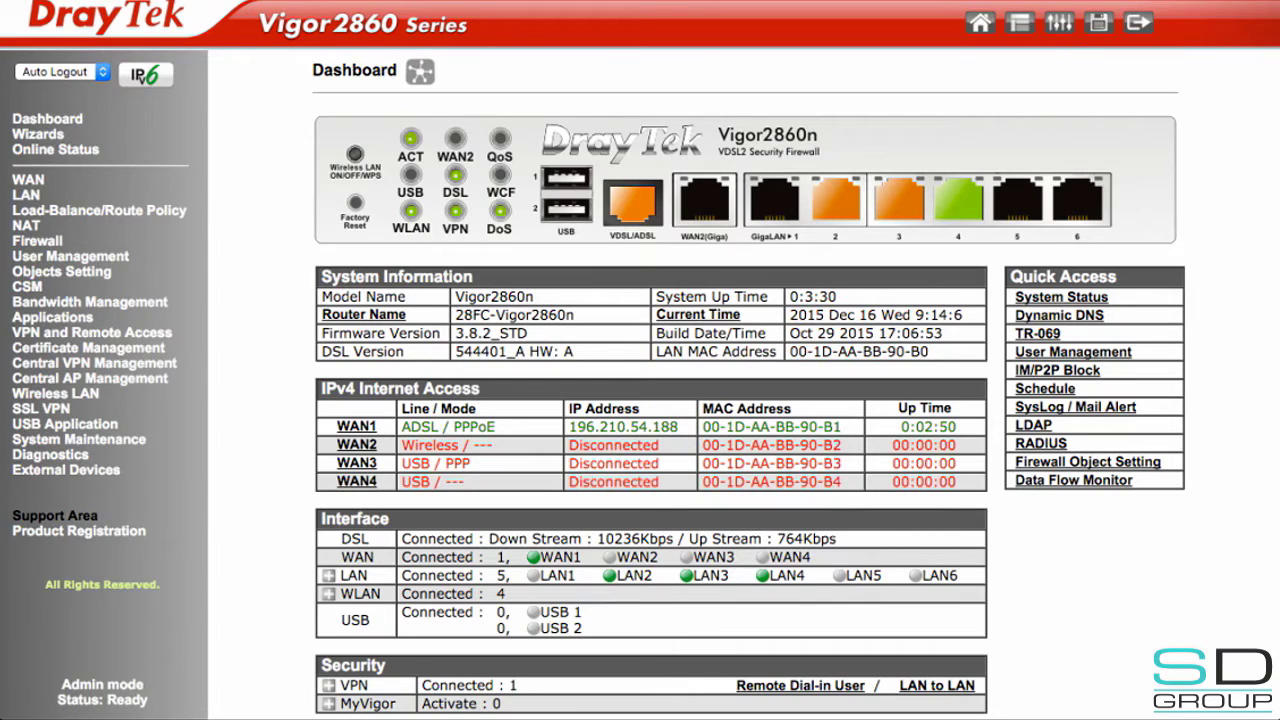
left_click(52, 317)
left_click(73, 378)
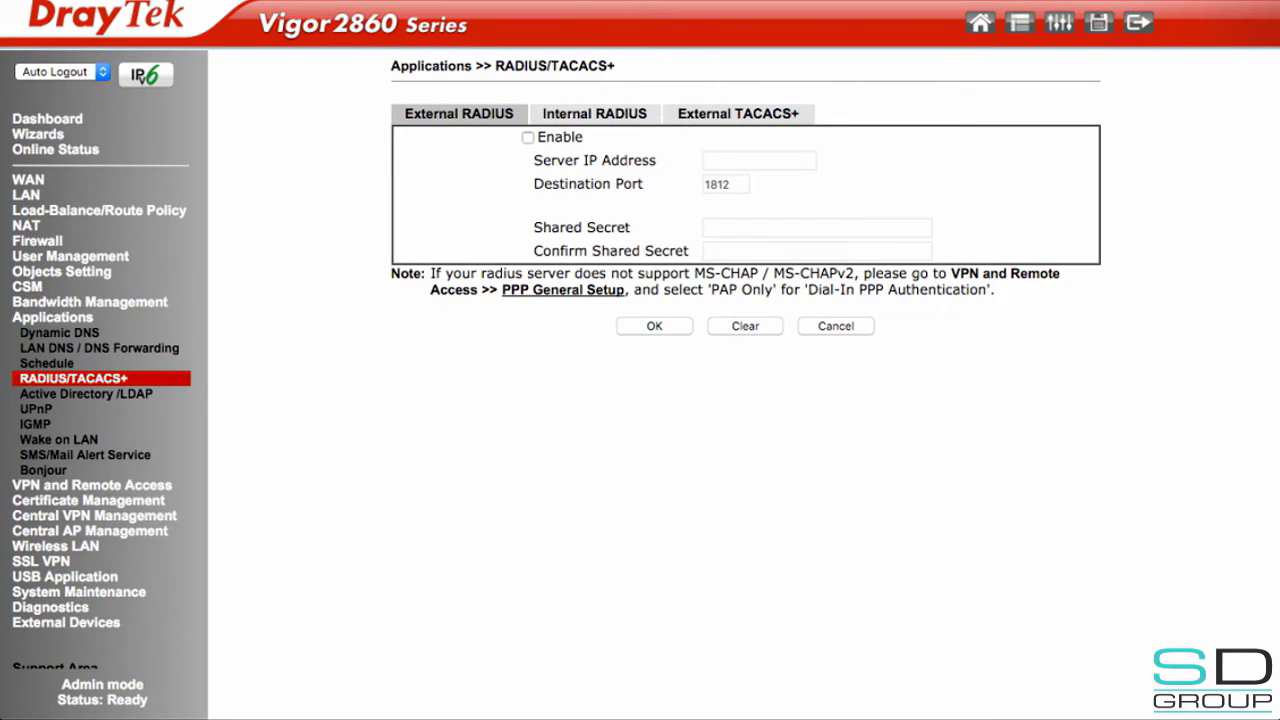
- Enable the internal RADIUS server on port 1812 and switch on client entry 1
left_click(594, 113)
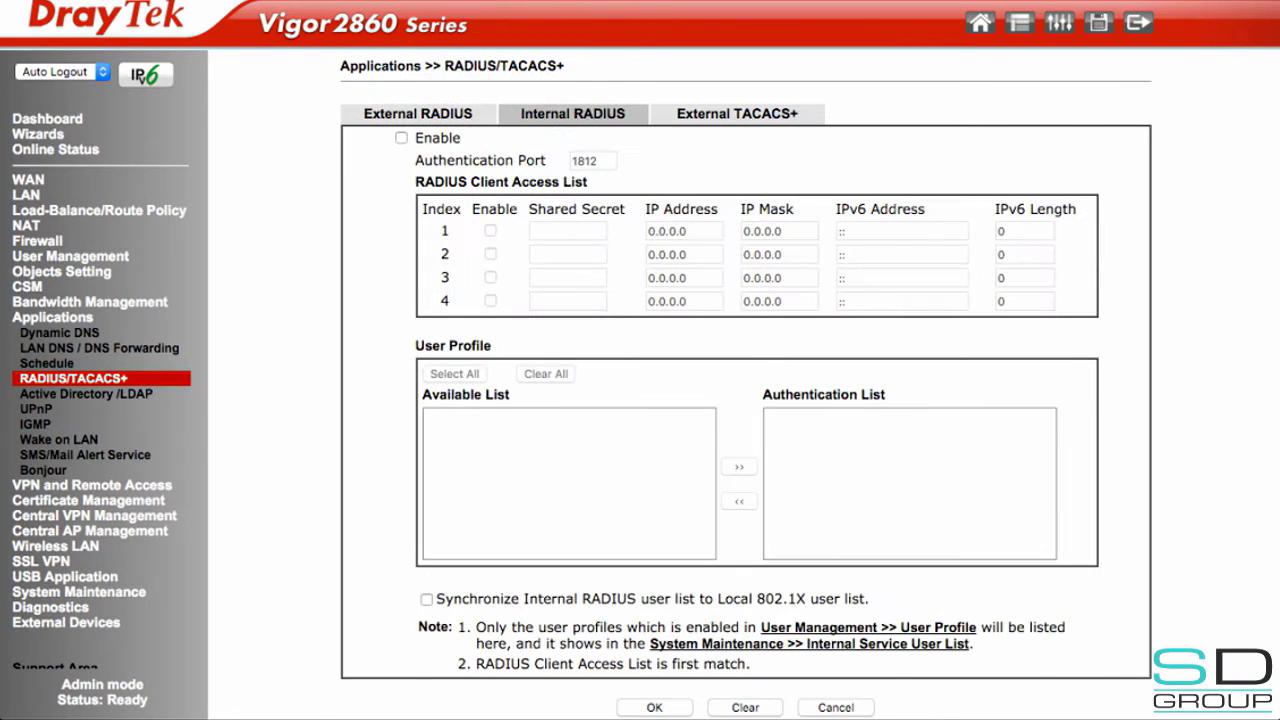
left_click(401, 137)
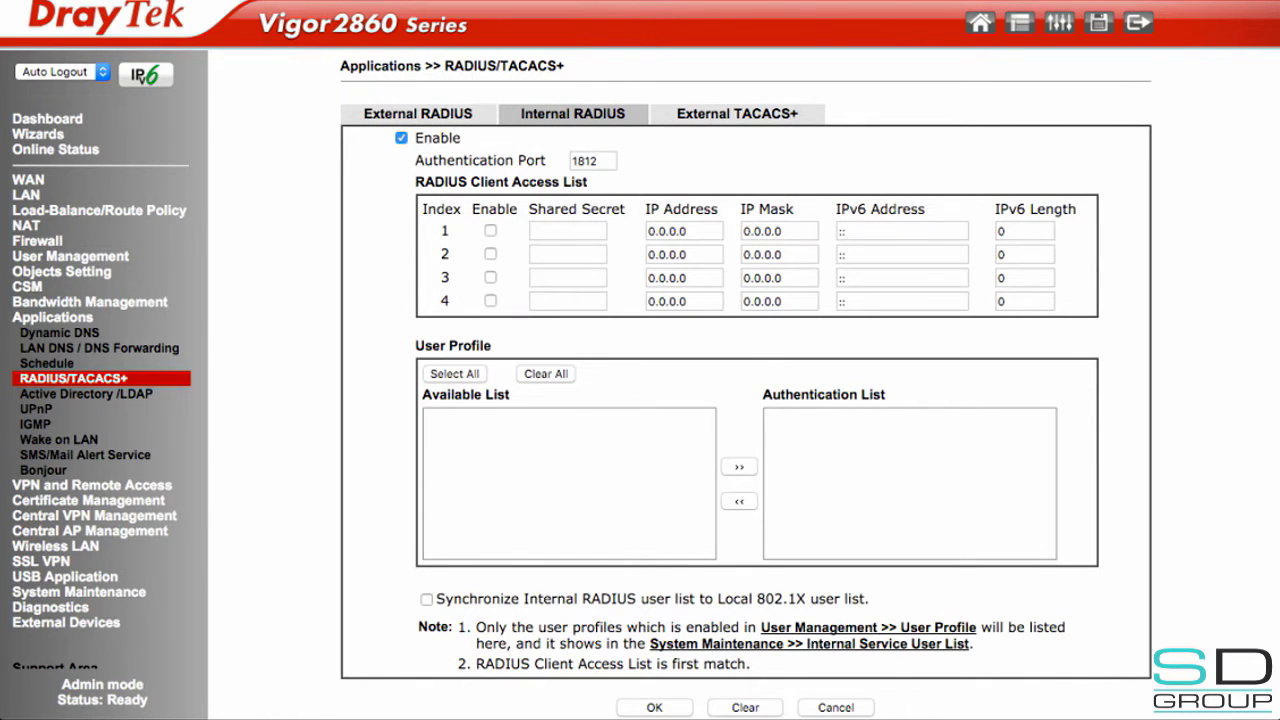
key("Tab")
left_click(490, 230)
- Give RADIUS client 1 a shared secret, IP 10.0.2.112 and mask 255.255.255.0, then save
left_click(567, 231)
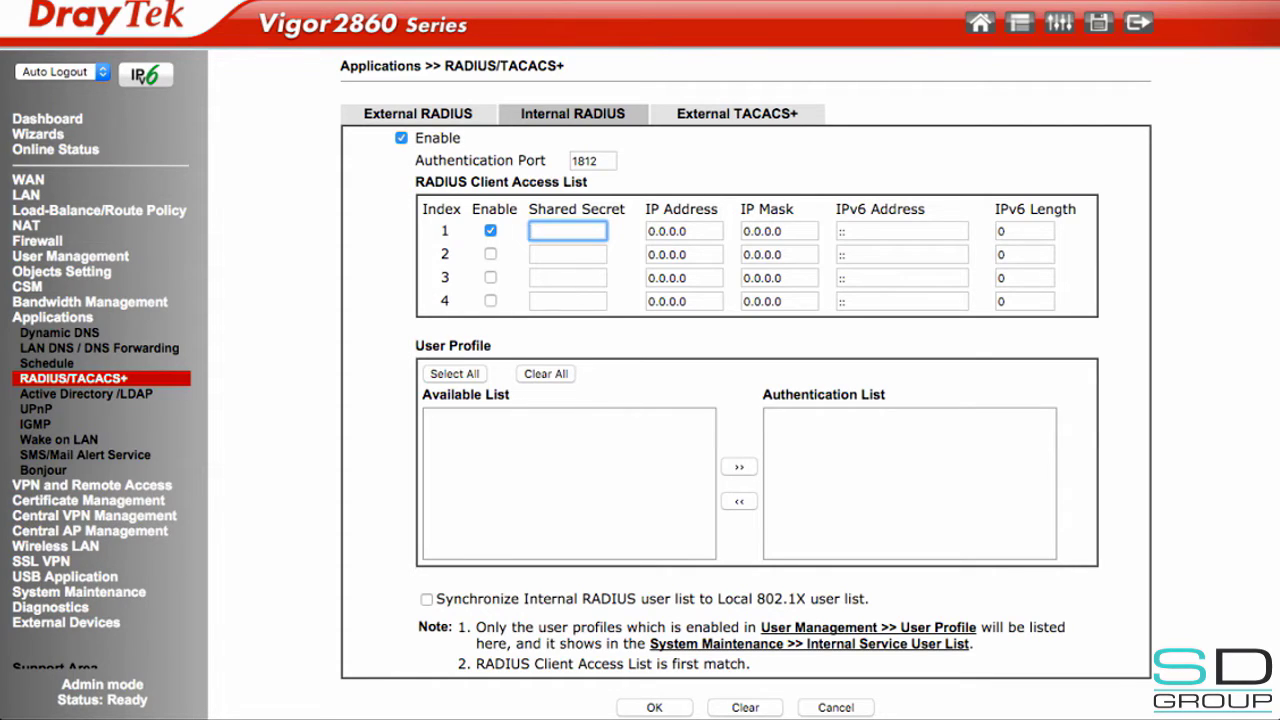
type("1234567")
key("Tab")
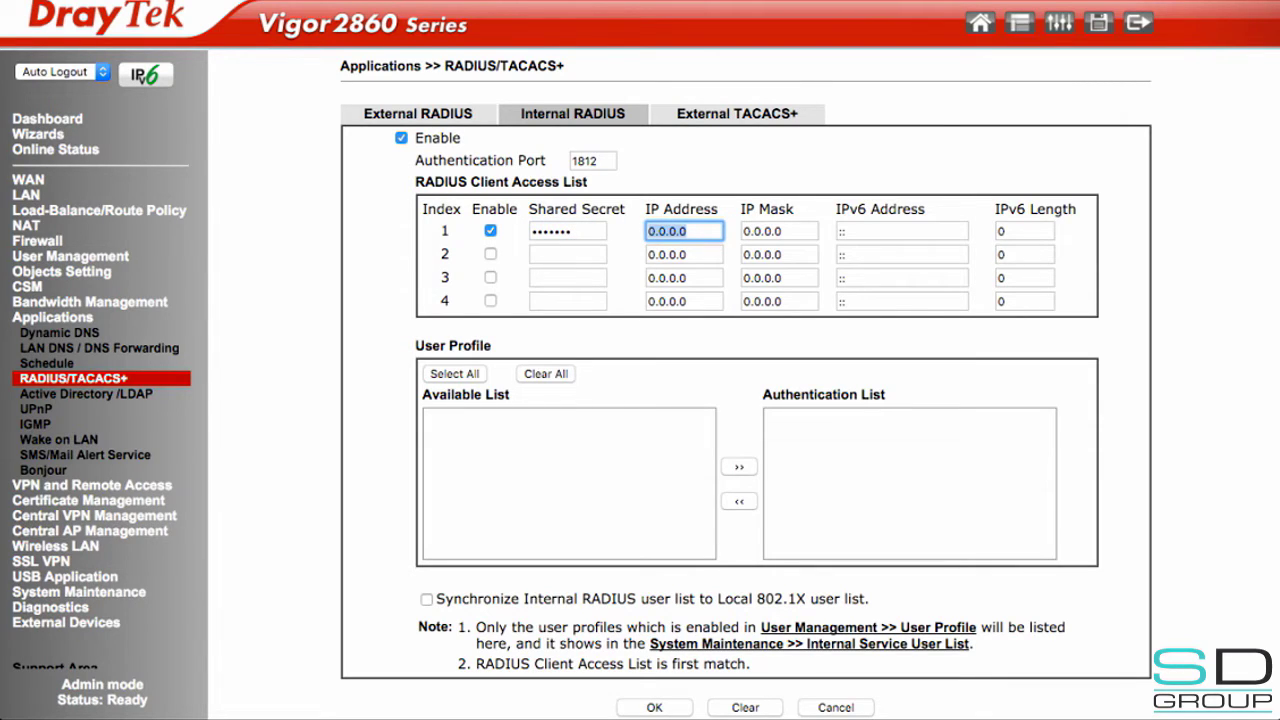
type("10.0.2.112")
key("Tab")
type("255.25")
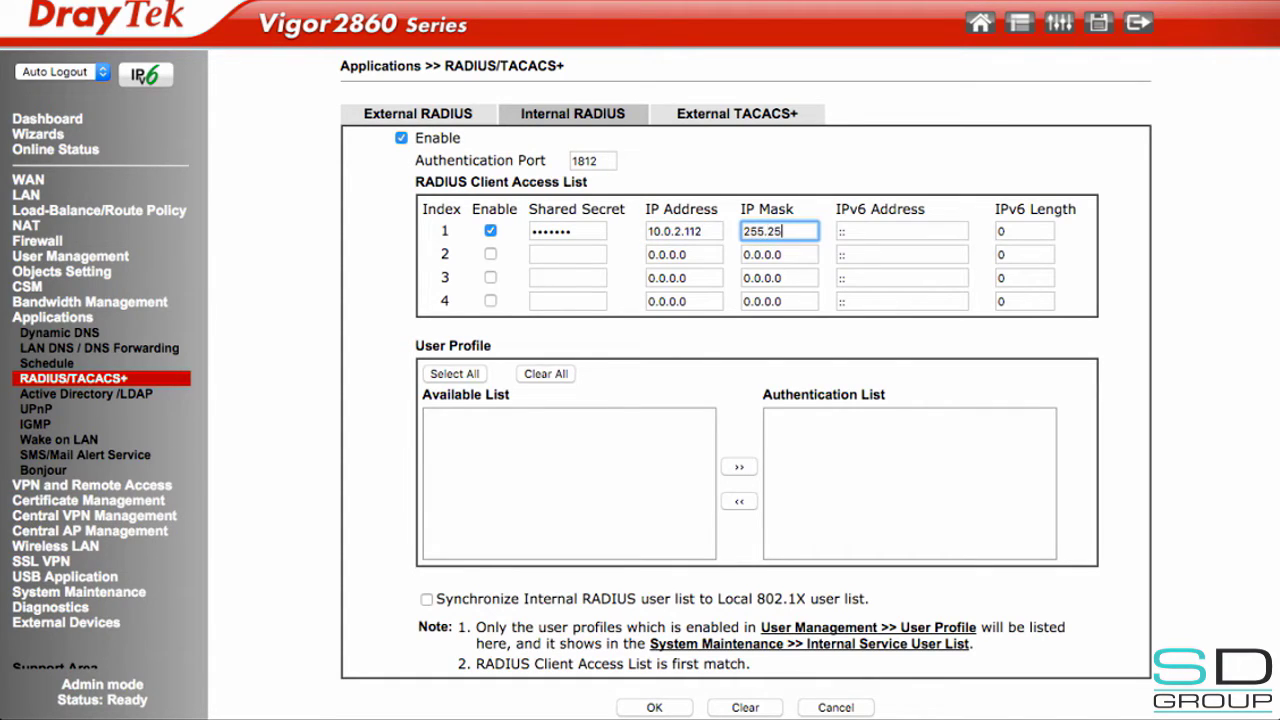
type("5.255.0")
key("Tab")
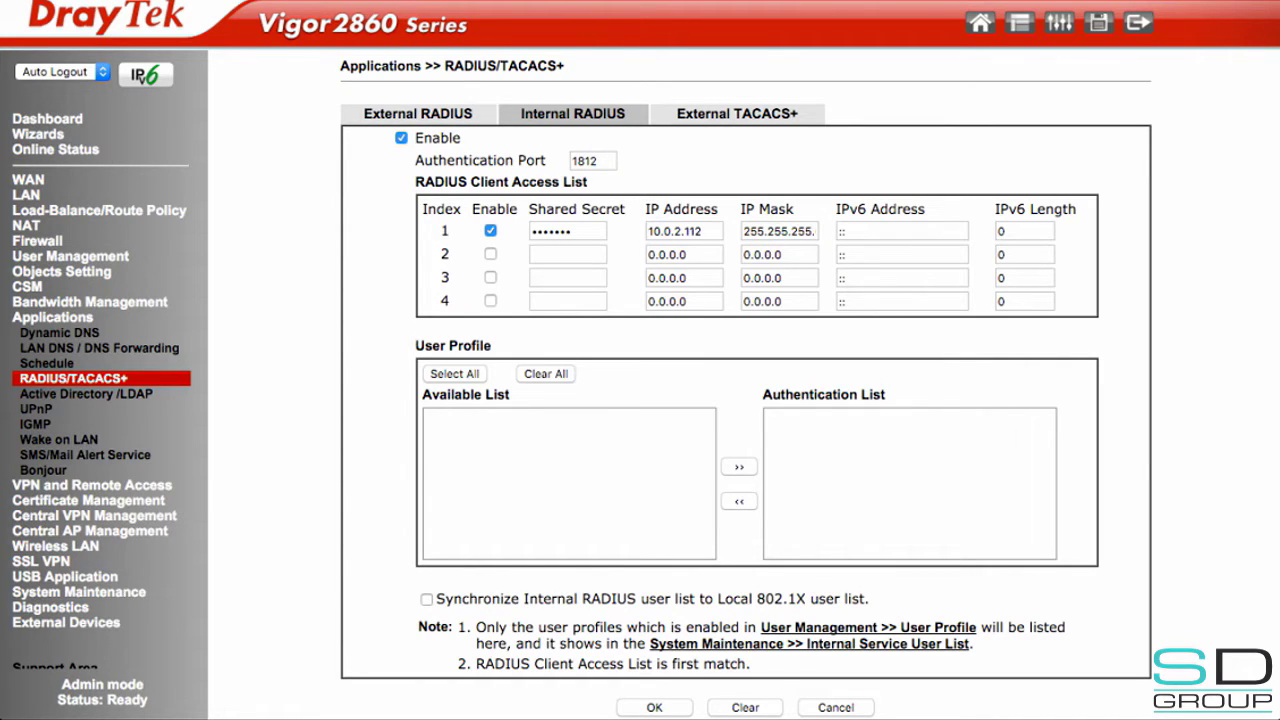
left_click(654, 707)
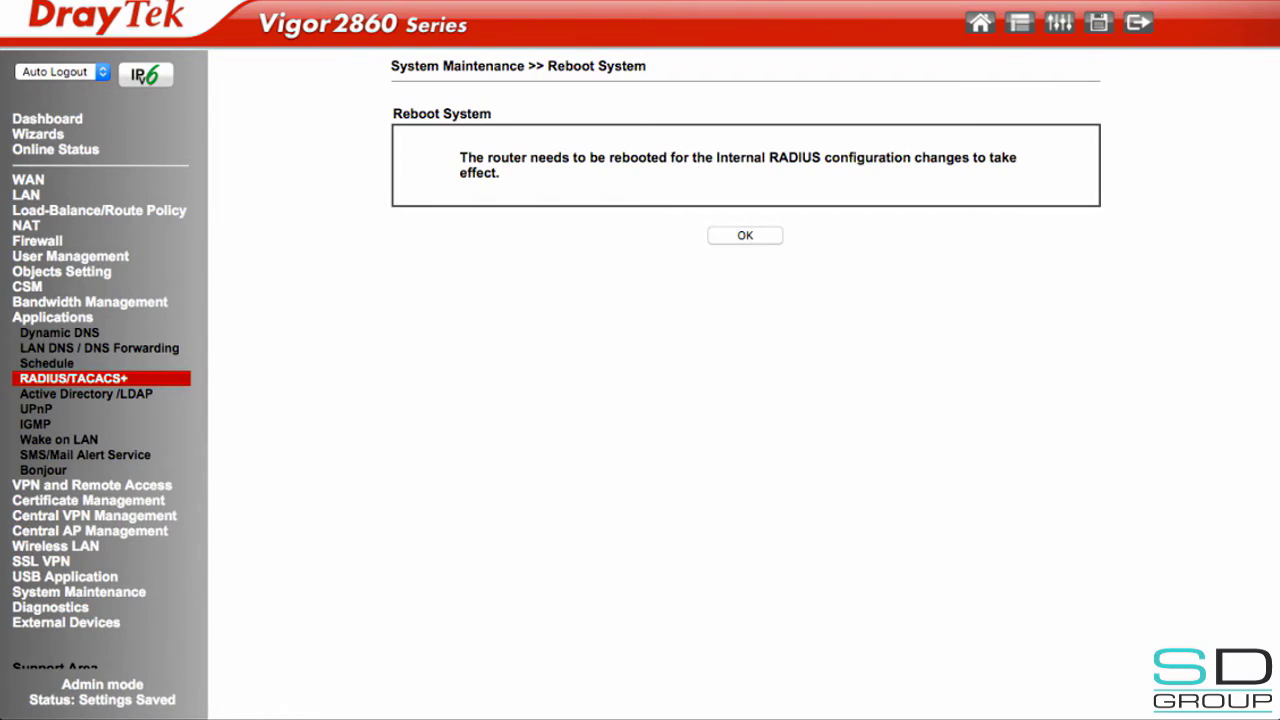
- Confirm the router reboot so the internal RADIUS settings apply
key("Return")
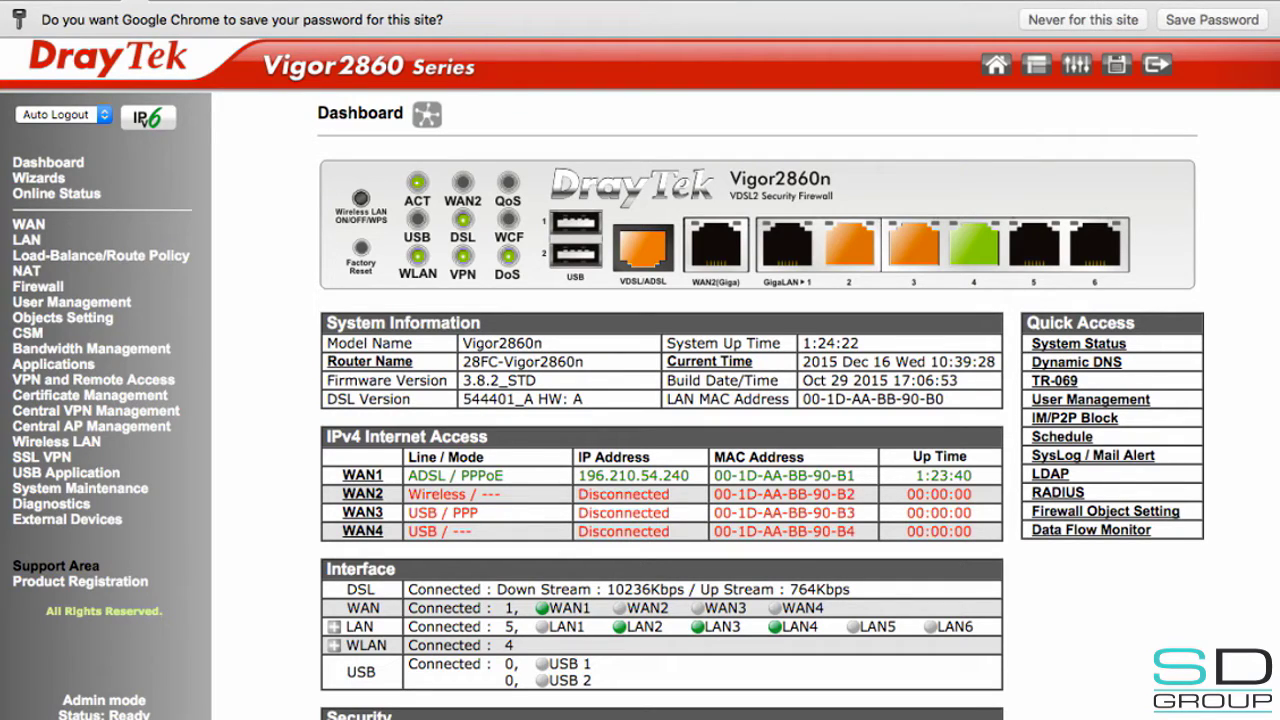
- Fill user profile 3 with username roaminguser, a confirmed password, and idle timeout 0
left_click(71, 301)
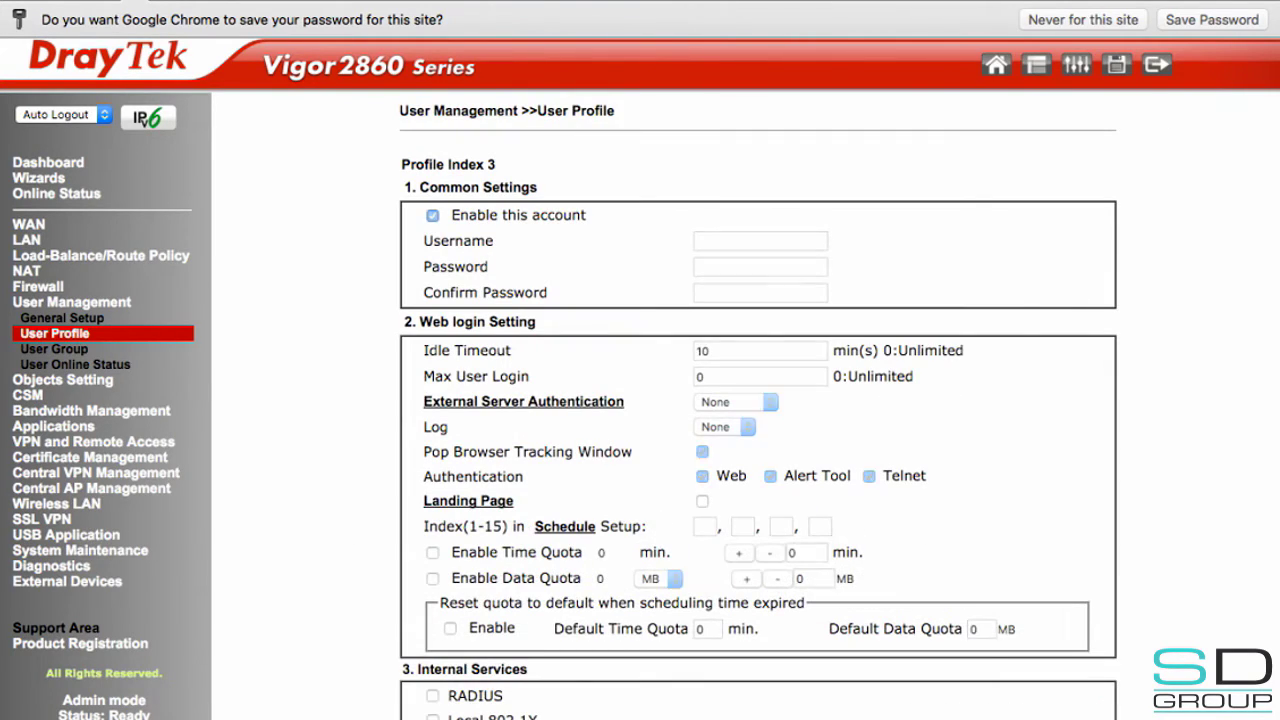
left_click(760, 240)
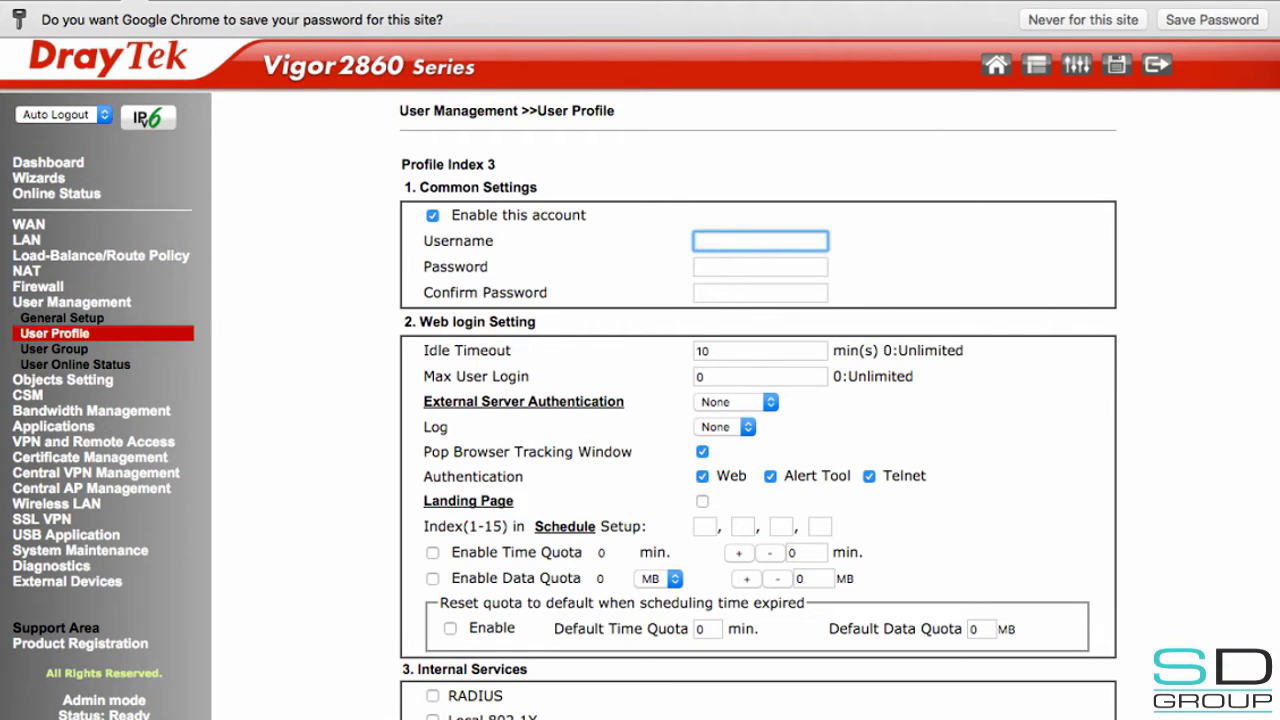
type("roaminguser")
key("Tab")
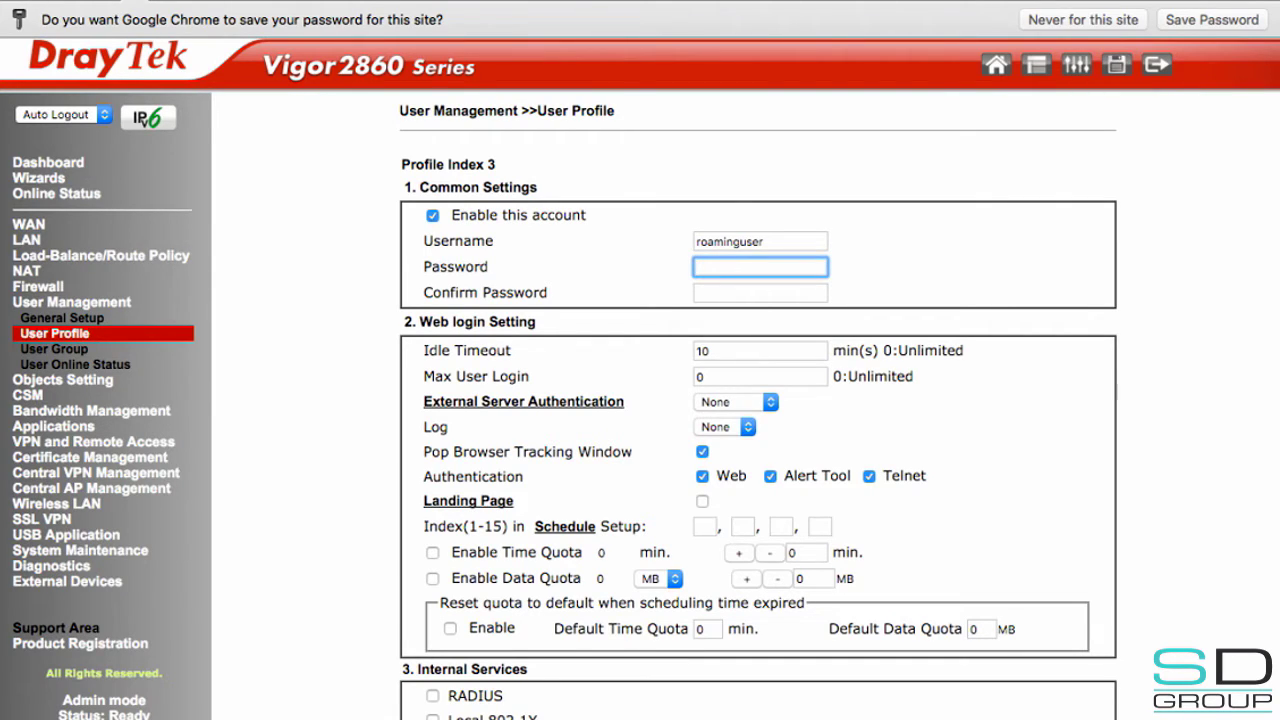
type("********")
key("Tab")
type("********")
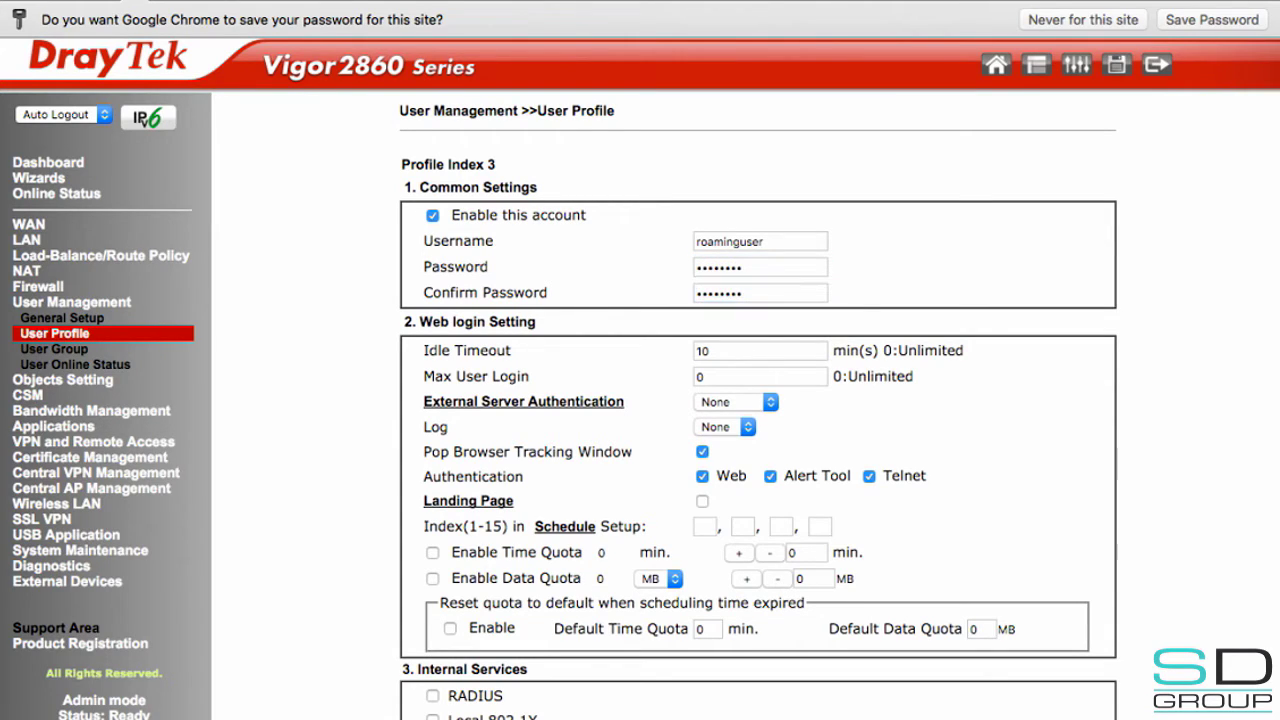
key("Tab")
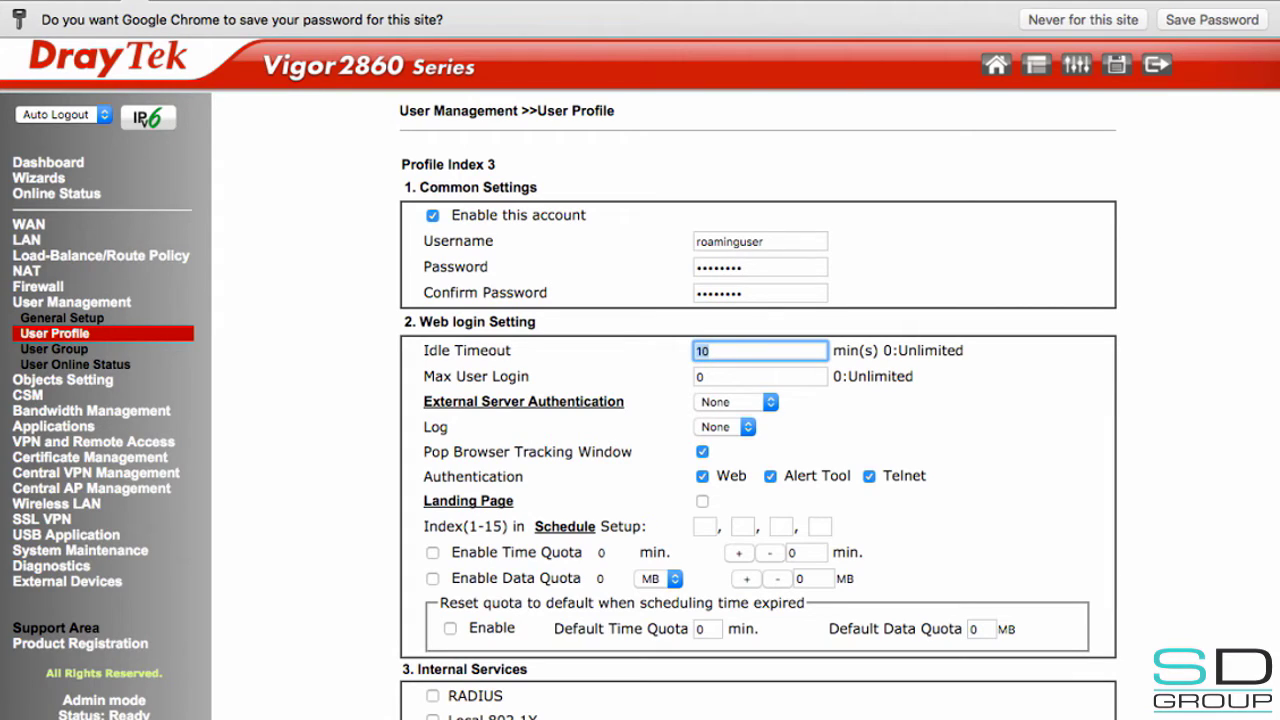
type("0")
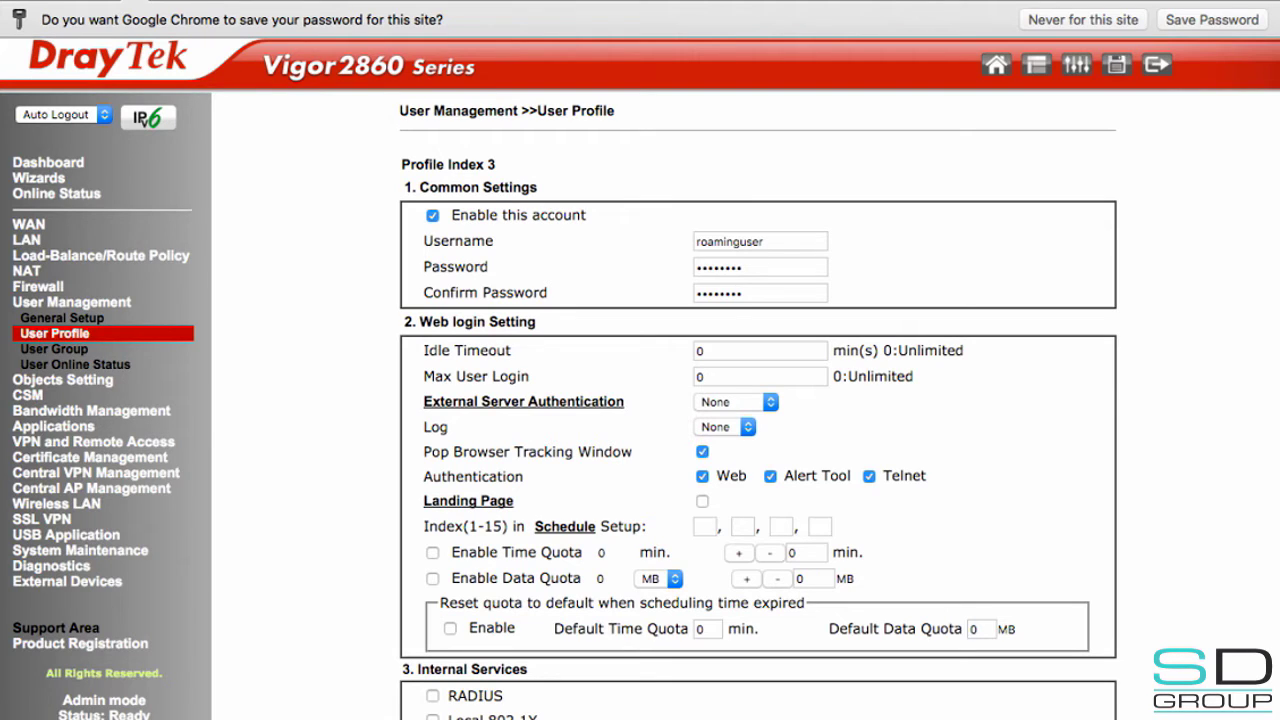
- Tick RADIUS under Internal Services for roaminguser and save the profile
scroll(758, 406, "down", 2)
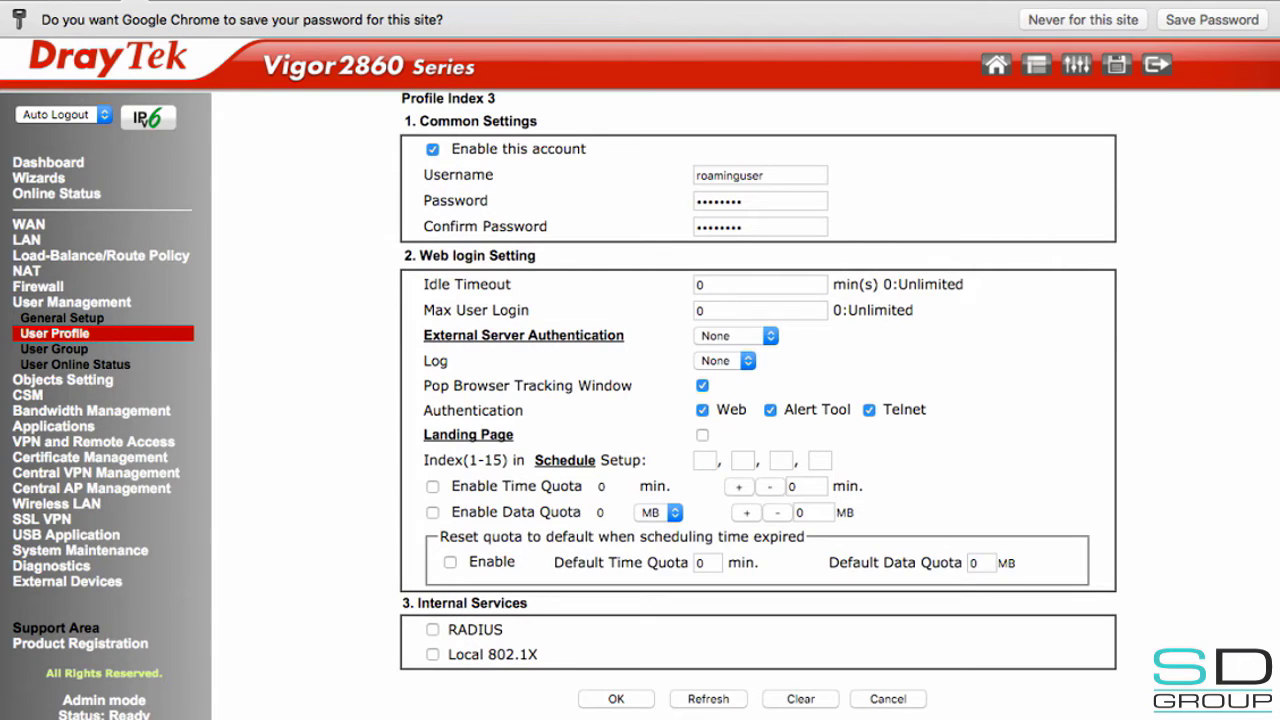
left_click(432, 629)
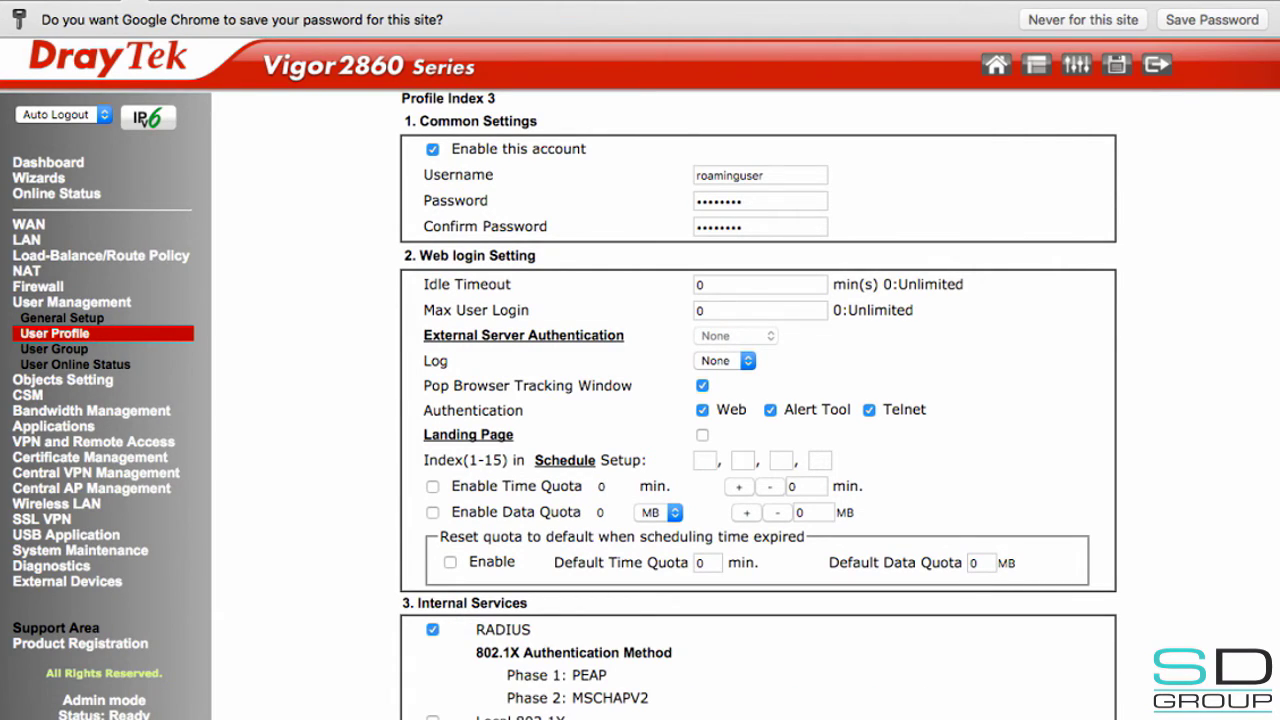
scroll(758, 406, "down", 2)
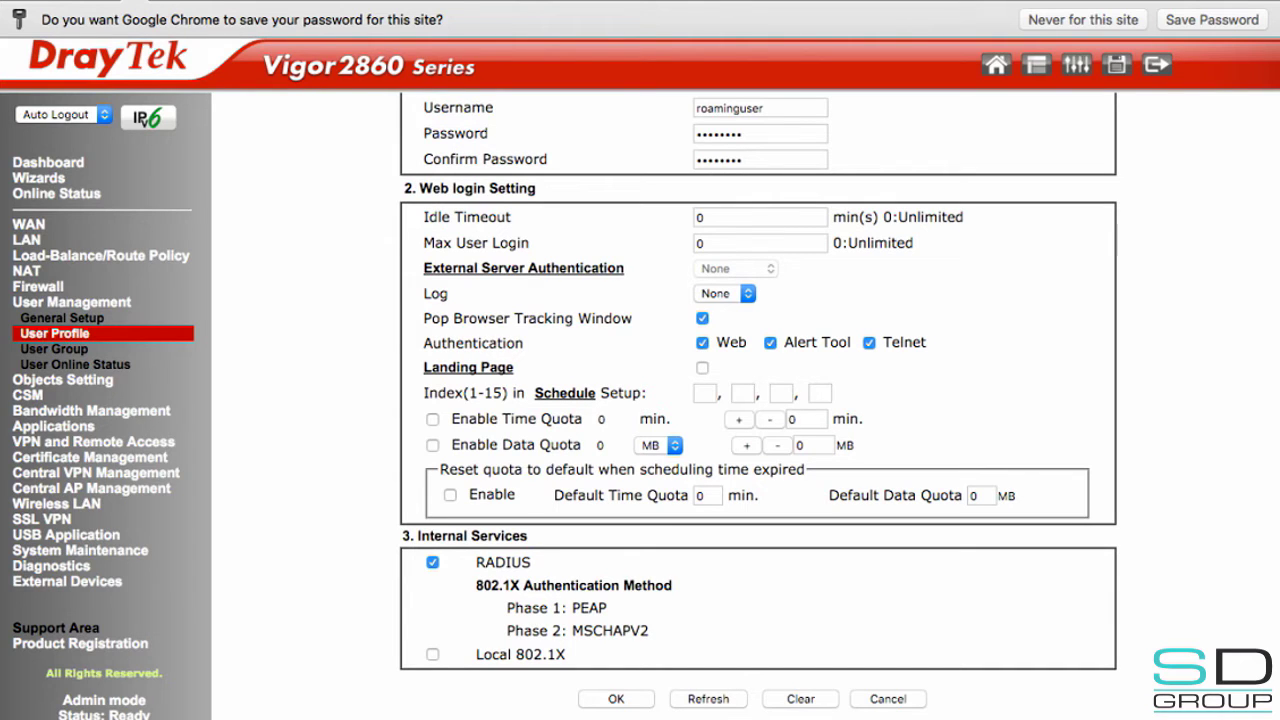
key("Return")
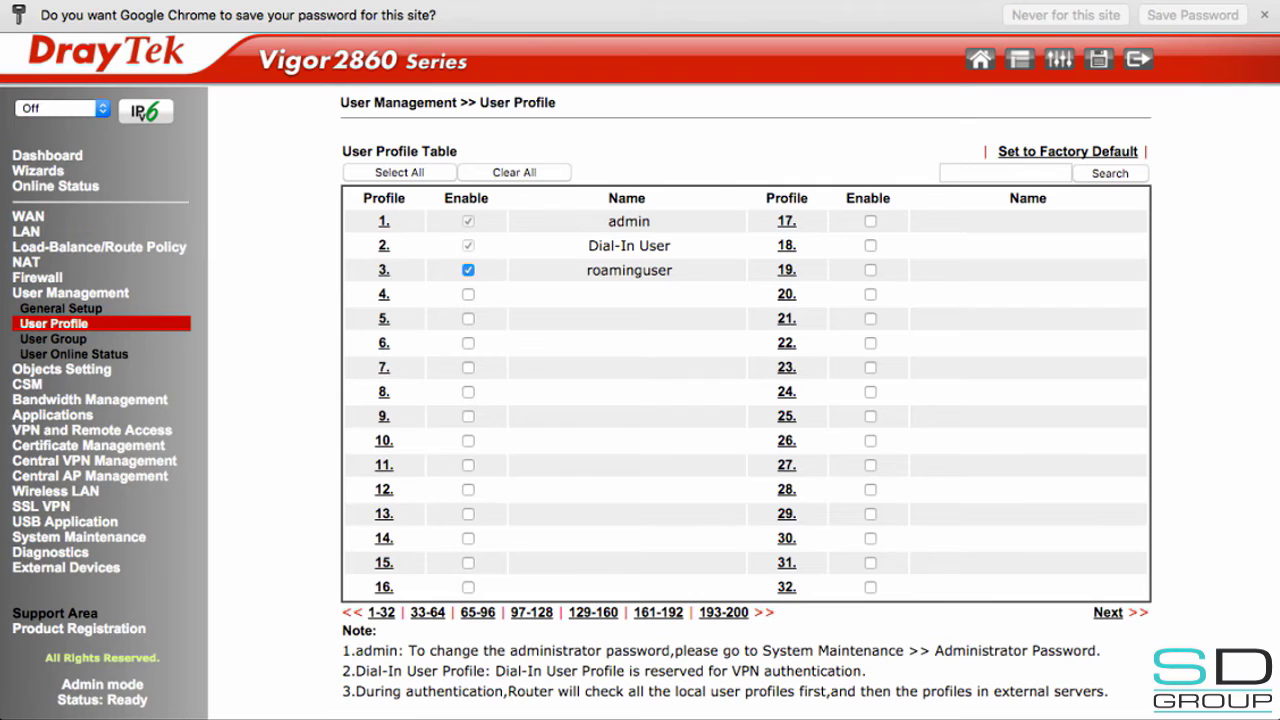
- Check the VigorAP900 status under Central AP Management, then open the WLAN Profile list
left_click(90, 476)
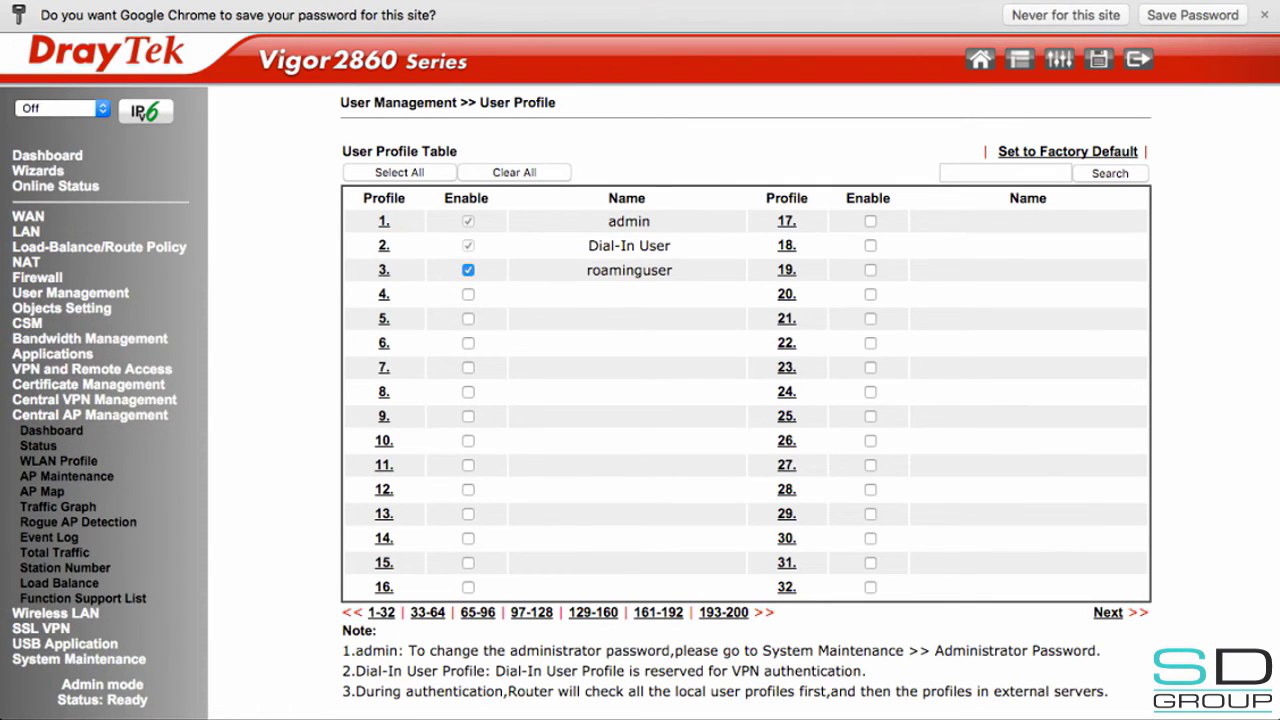
left_click(38, 445)
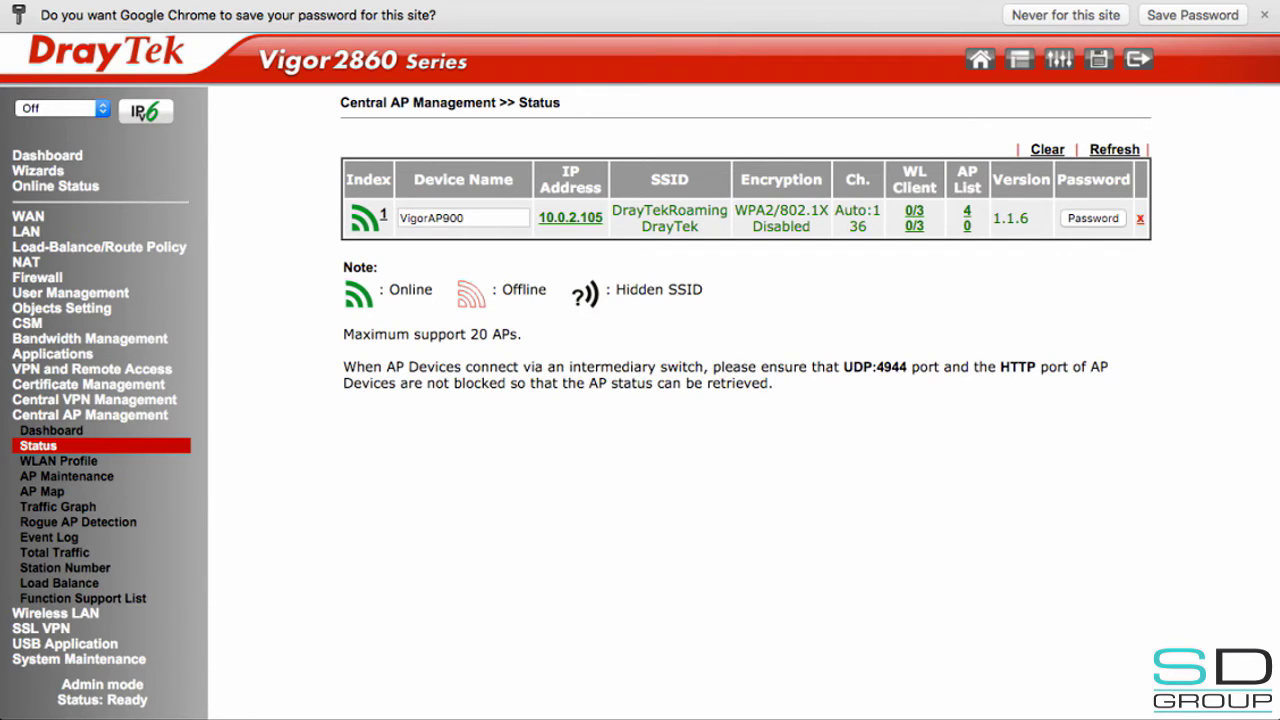
left_click(58, 461)
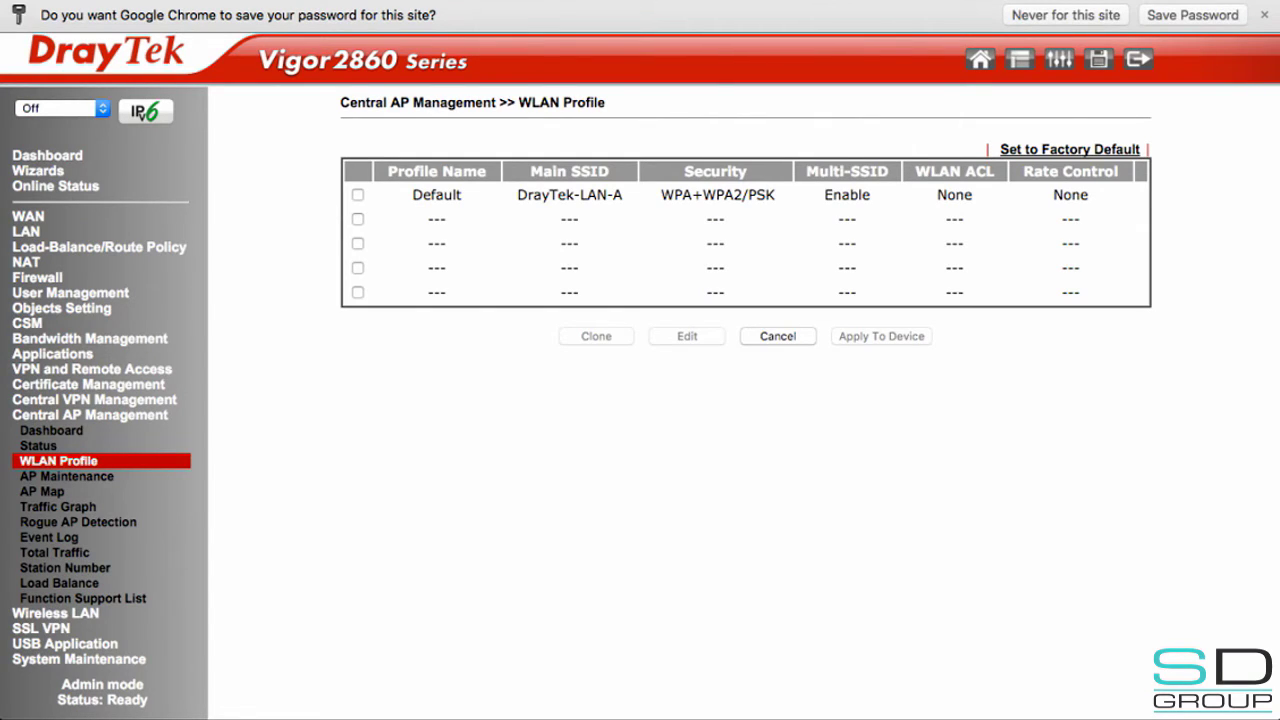
- Create WLAN profile RoamingProfile in an empty slot with administrator admin and a password
left_click(357, 219)
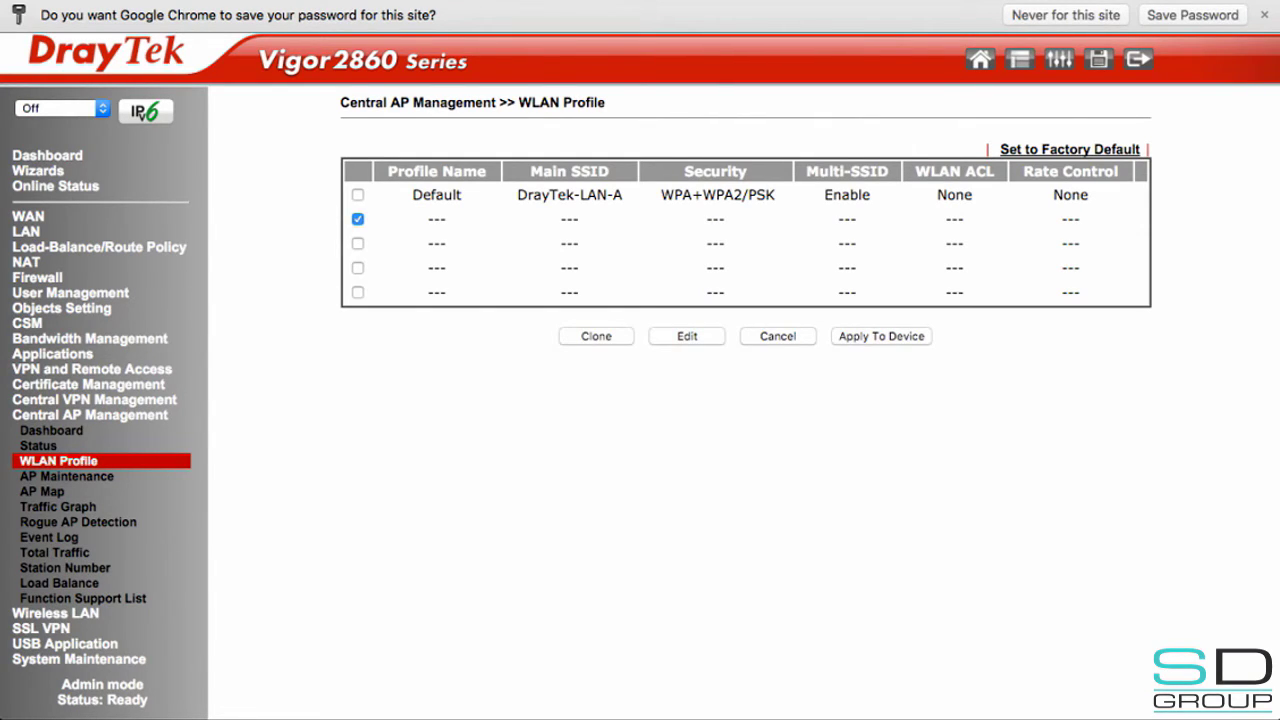
left_click(593, 196)
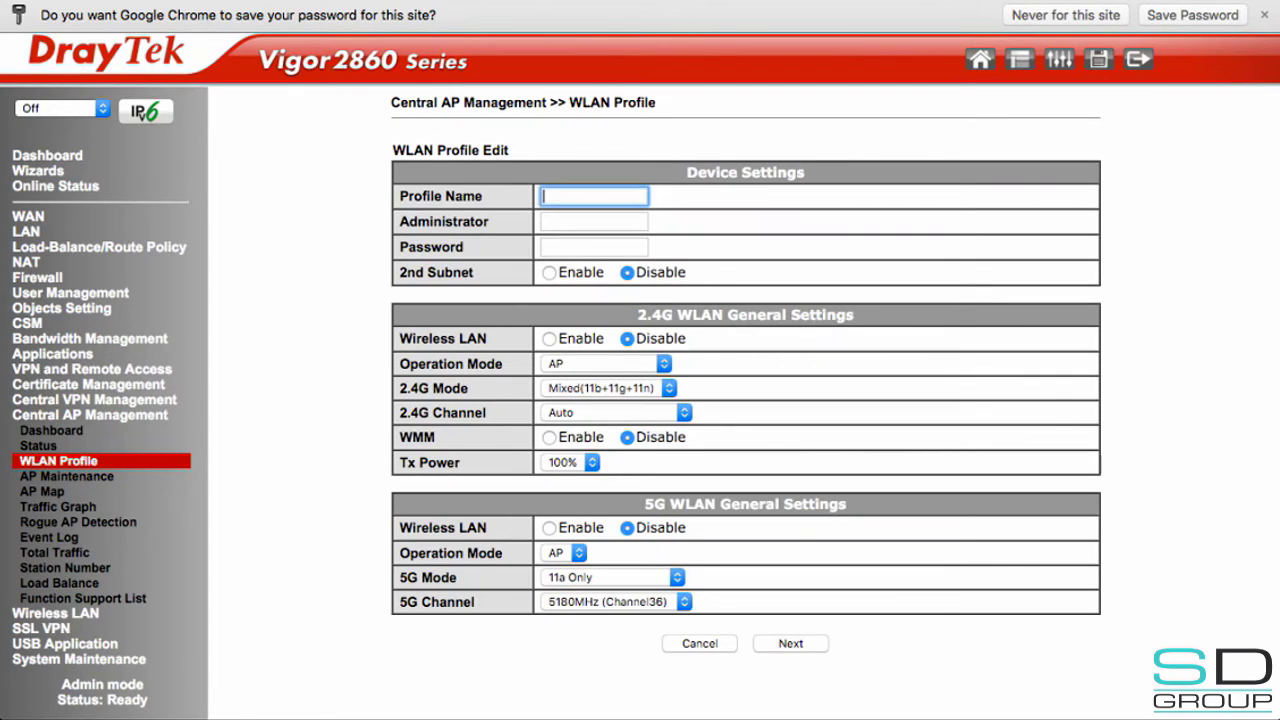
type("RoamingProfile")
key("Tab")
type("admin")
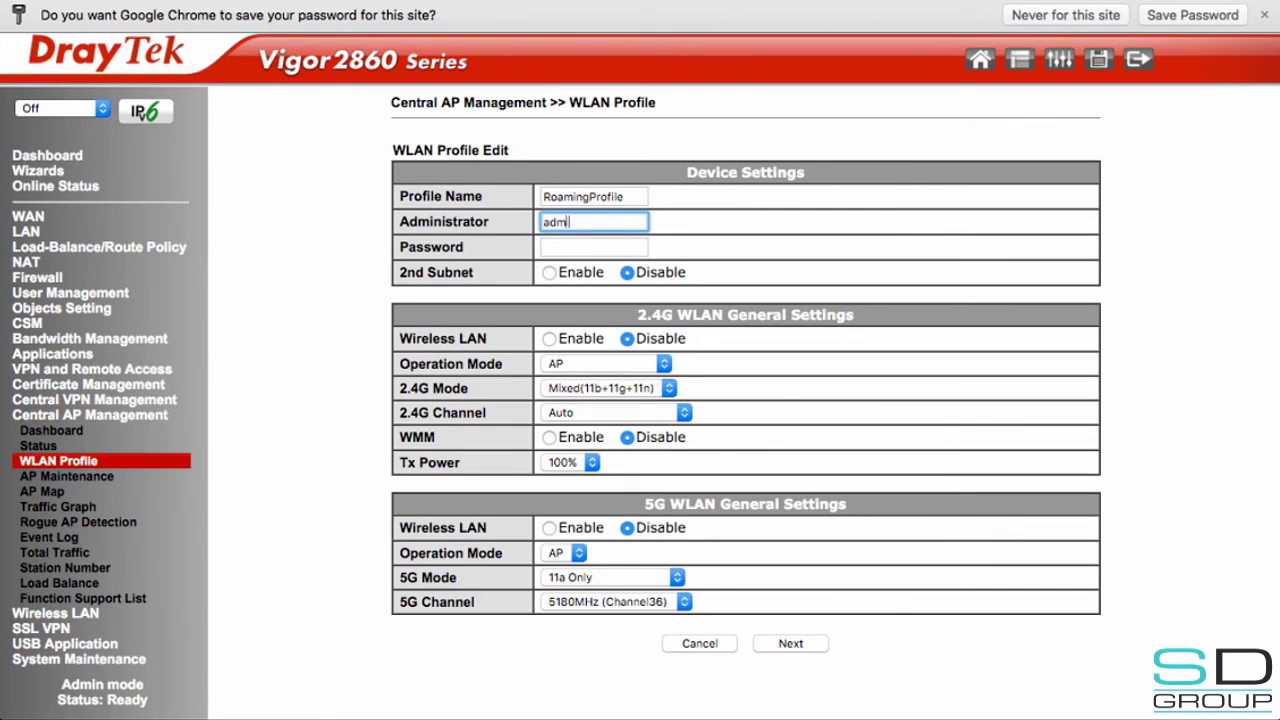
key("Tab")
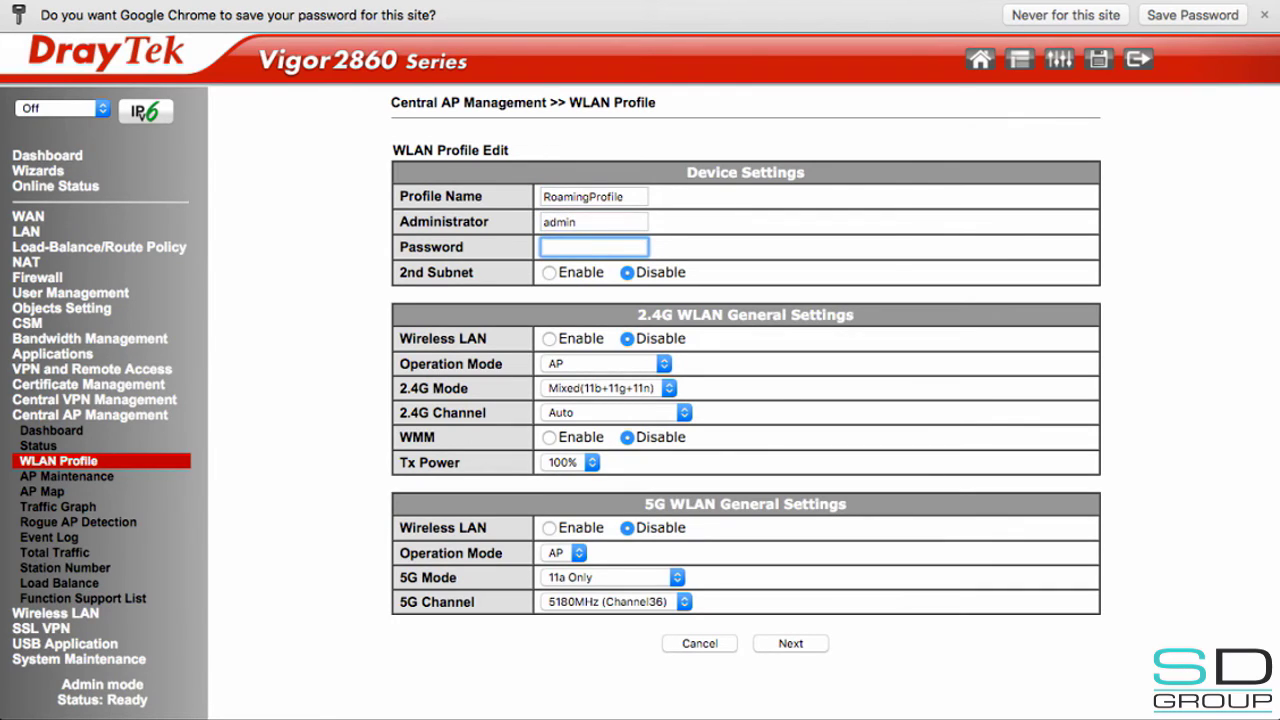
type("admin")
- Enable 2.4G Wireless LAN and WMM, then continue to the SSID settings
left_click(549, 339)
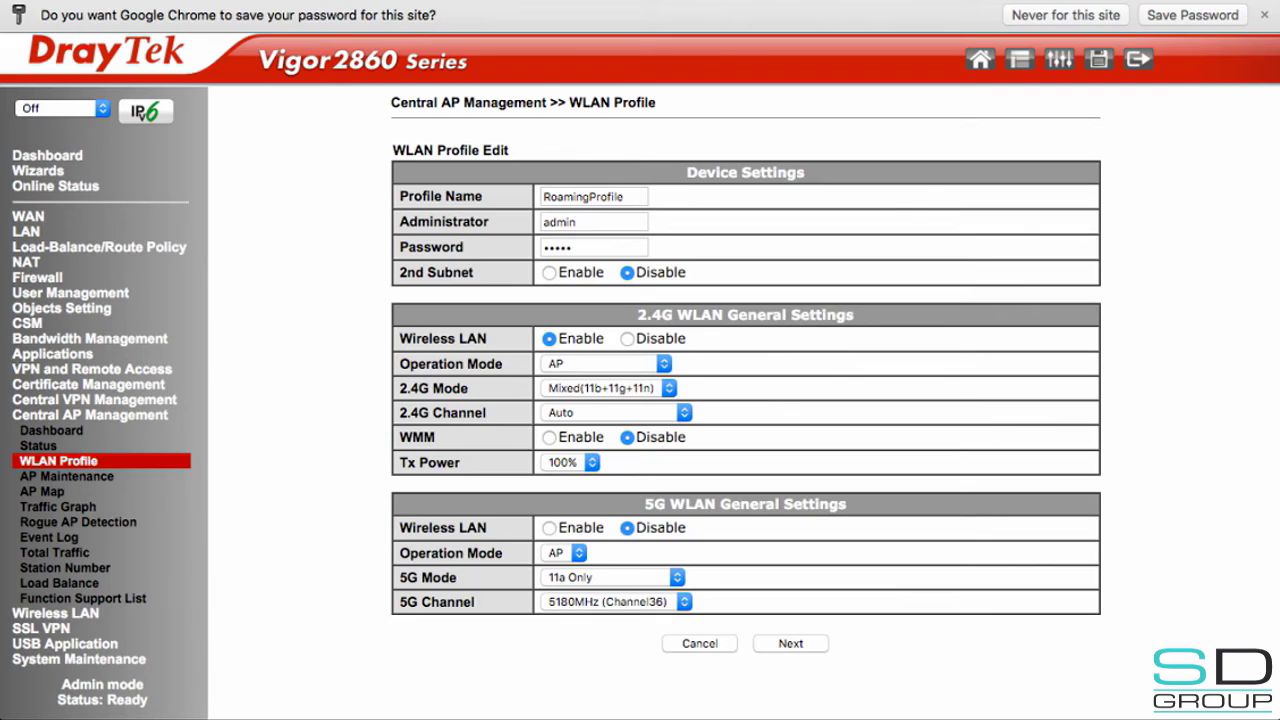
left_click(549, 437)
left_click(790, 643)
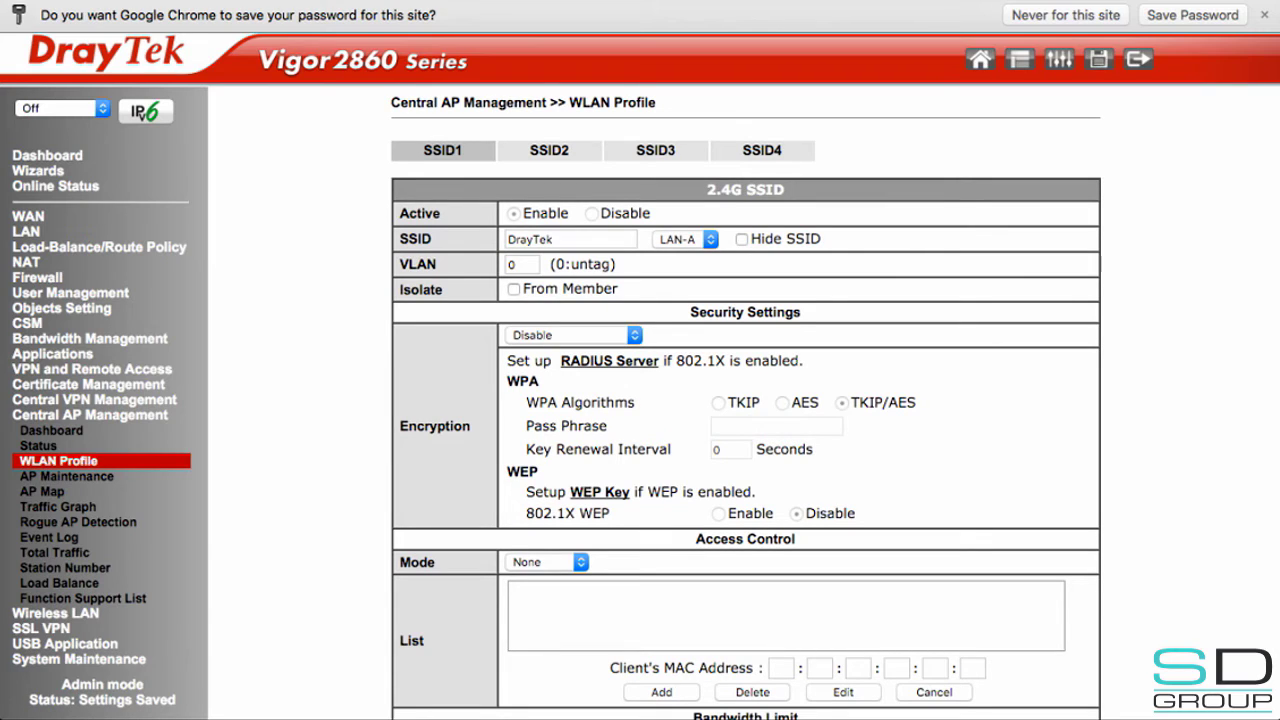
- Rename SSID1 to DrayTekRoaming and set its encryption to WPA2/802.1X
double_click(530, 239)
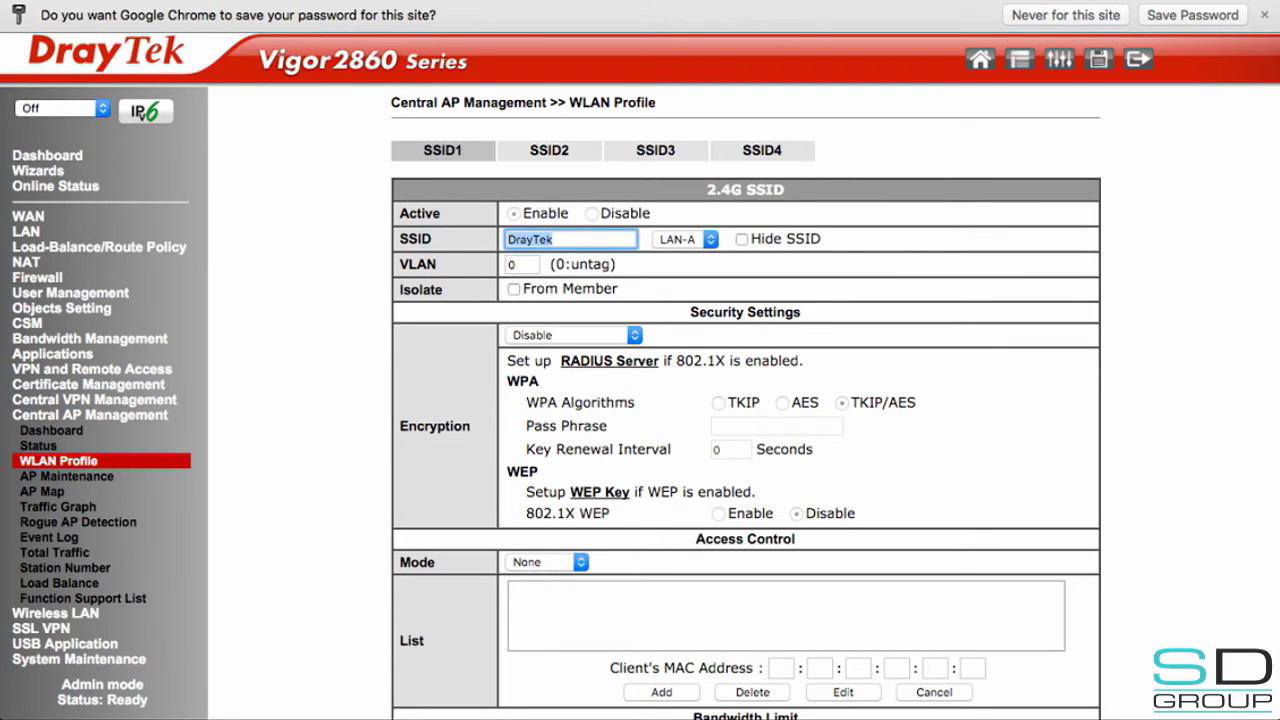
type("DrayTekRoaming")
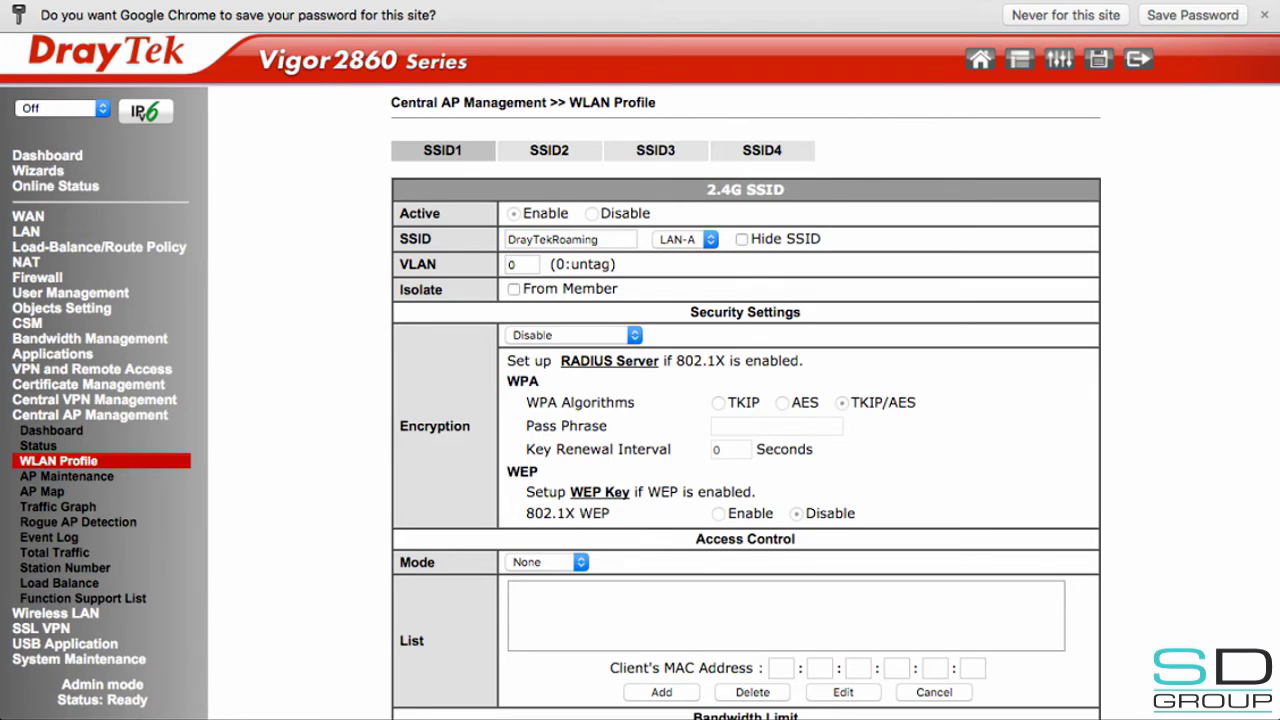
left_click(573, 335)
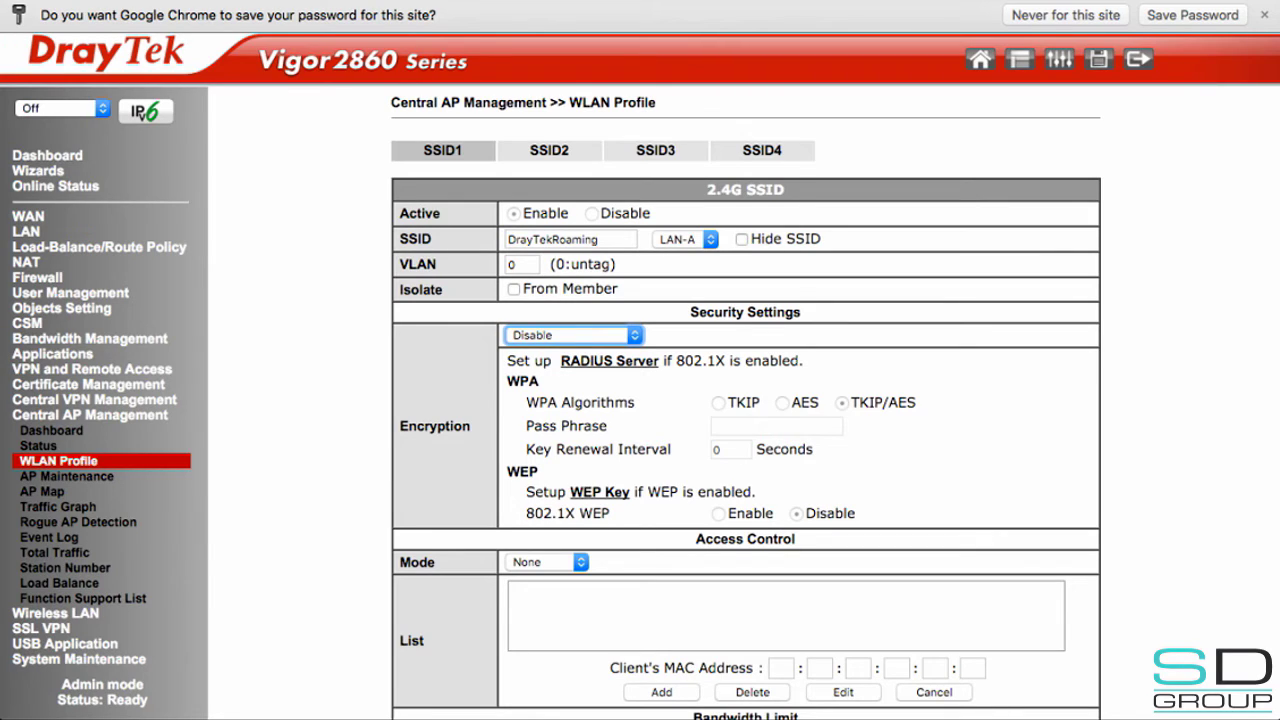
key("Down")
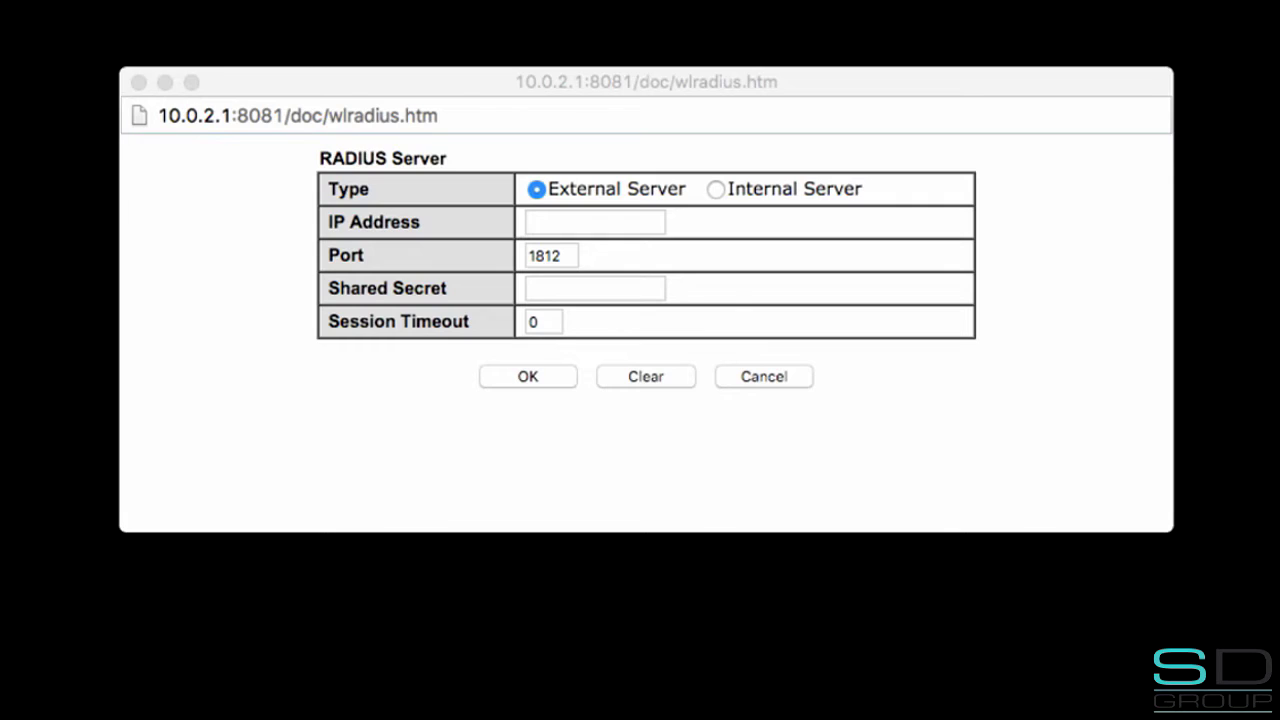
- Set external RADIUS server IP 10.0.2.1, port 1812, and the shared secret, then submit
left_click(595, 222)
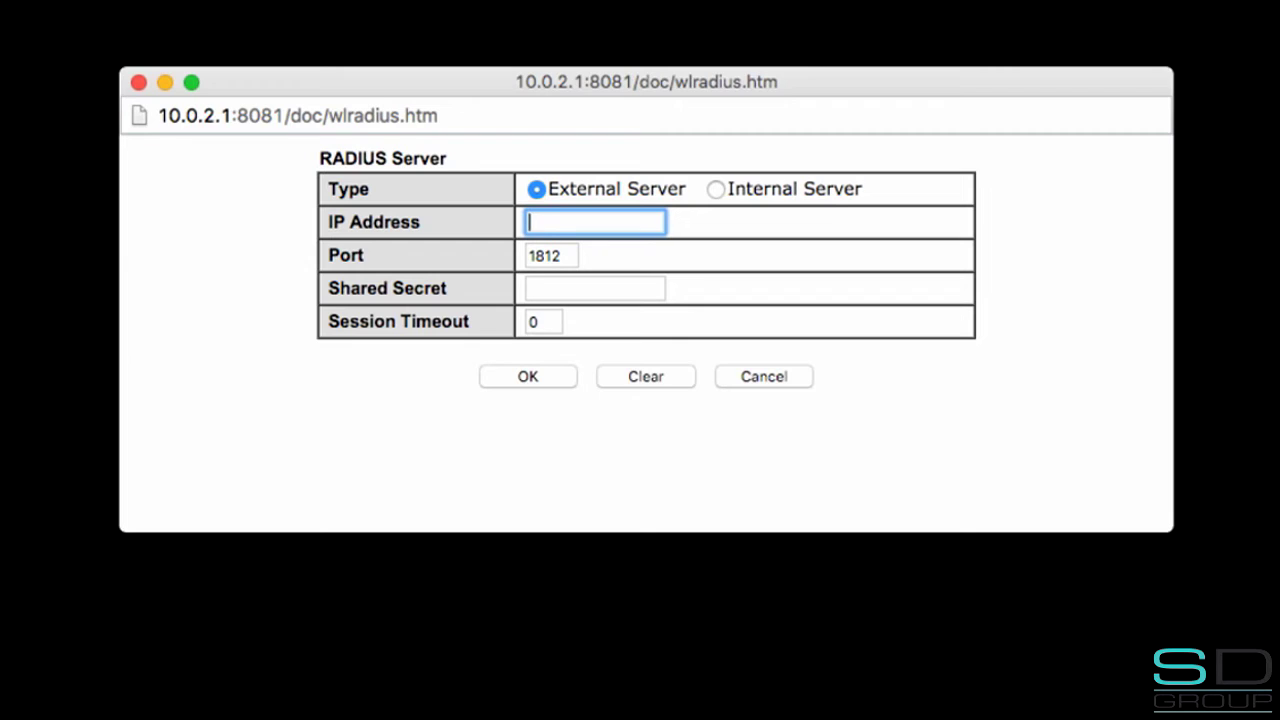
type("10.0.2.1")
key("Tab")
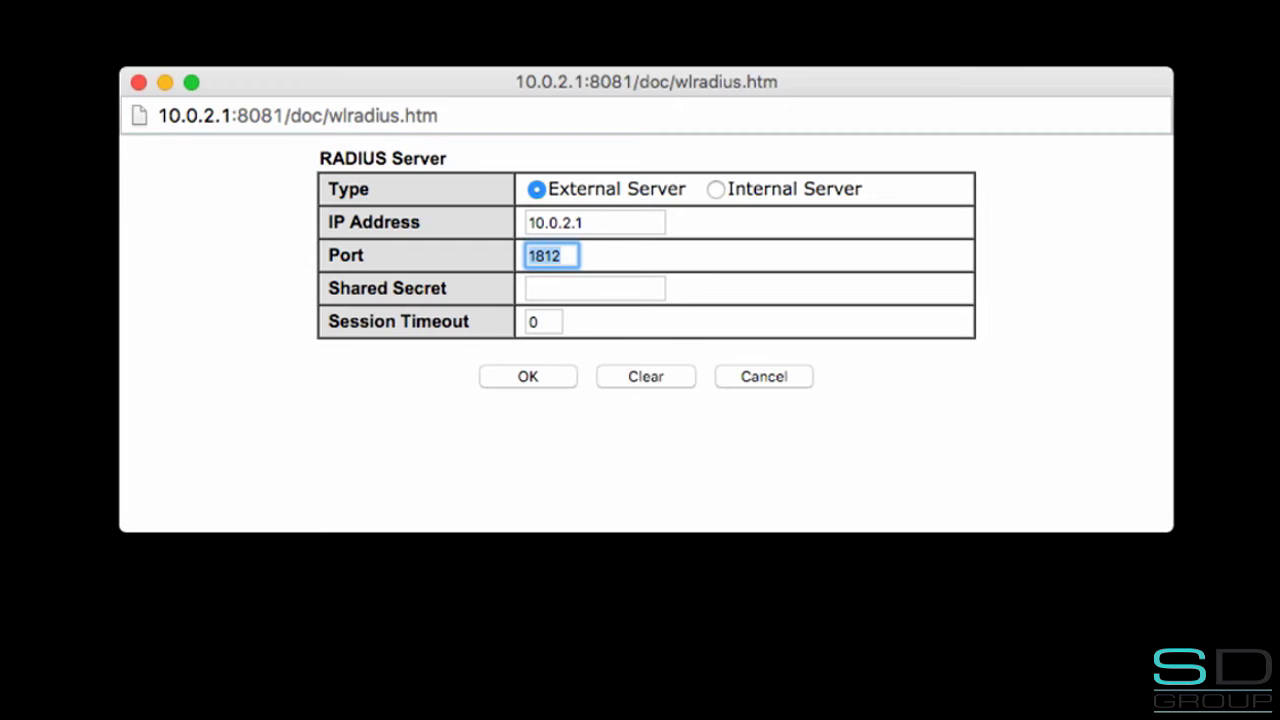
key("Tab")
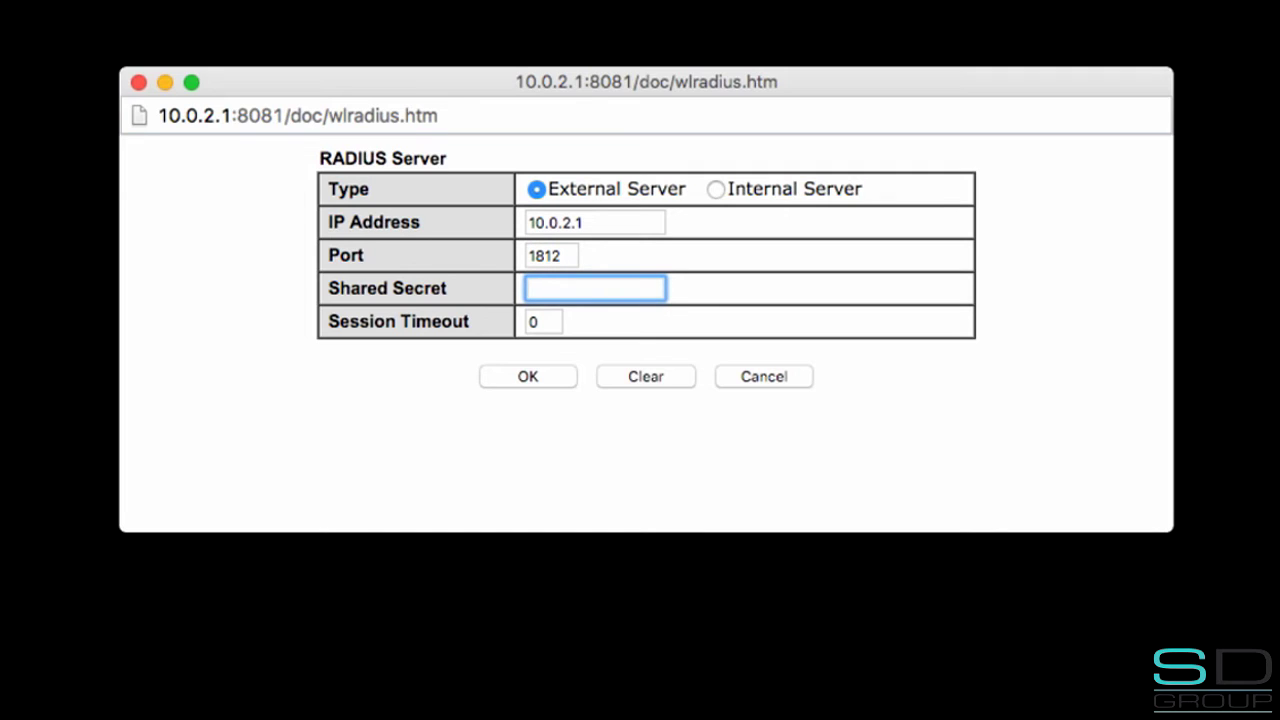
type("roam123")
key("Return")
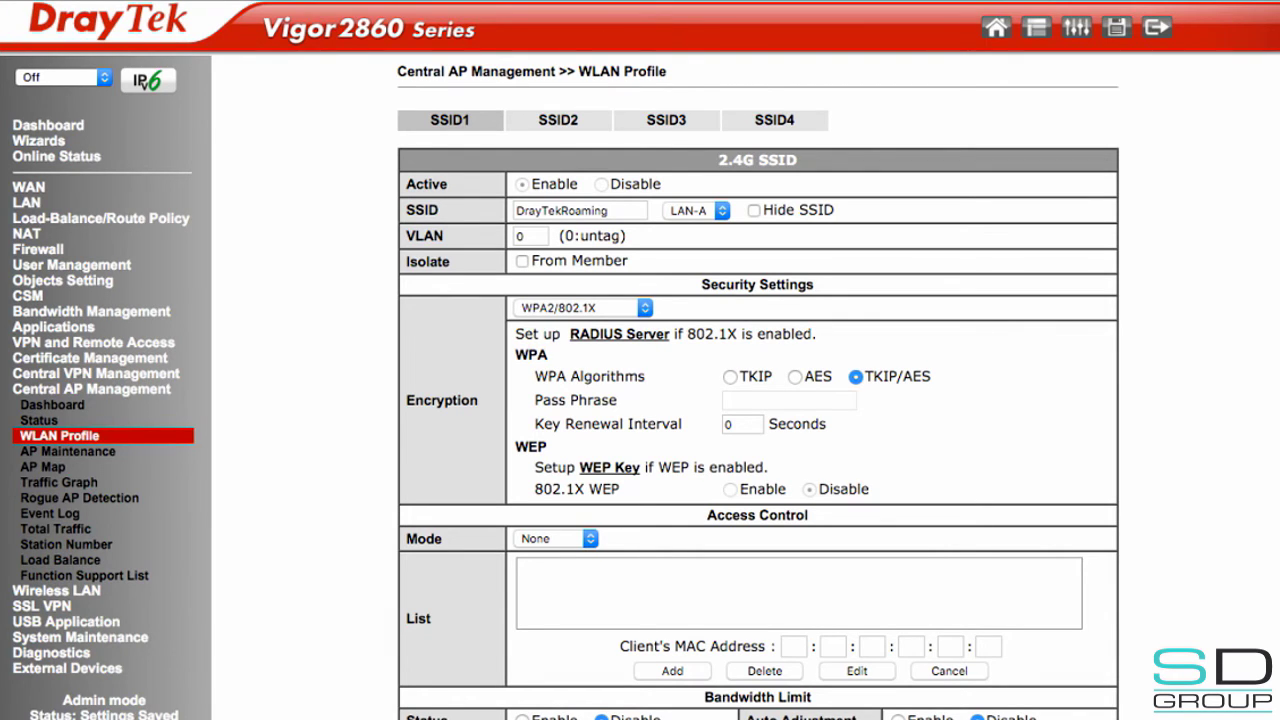
- Finish the wizard past the 5G SSID page, saving RoamingProfile with SSID DrayTekRoaming and WPA2/802.1x
scroll(758, 387, "down", 3)
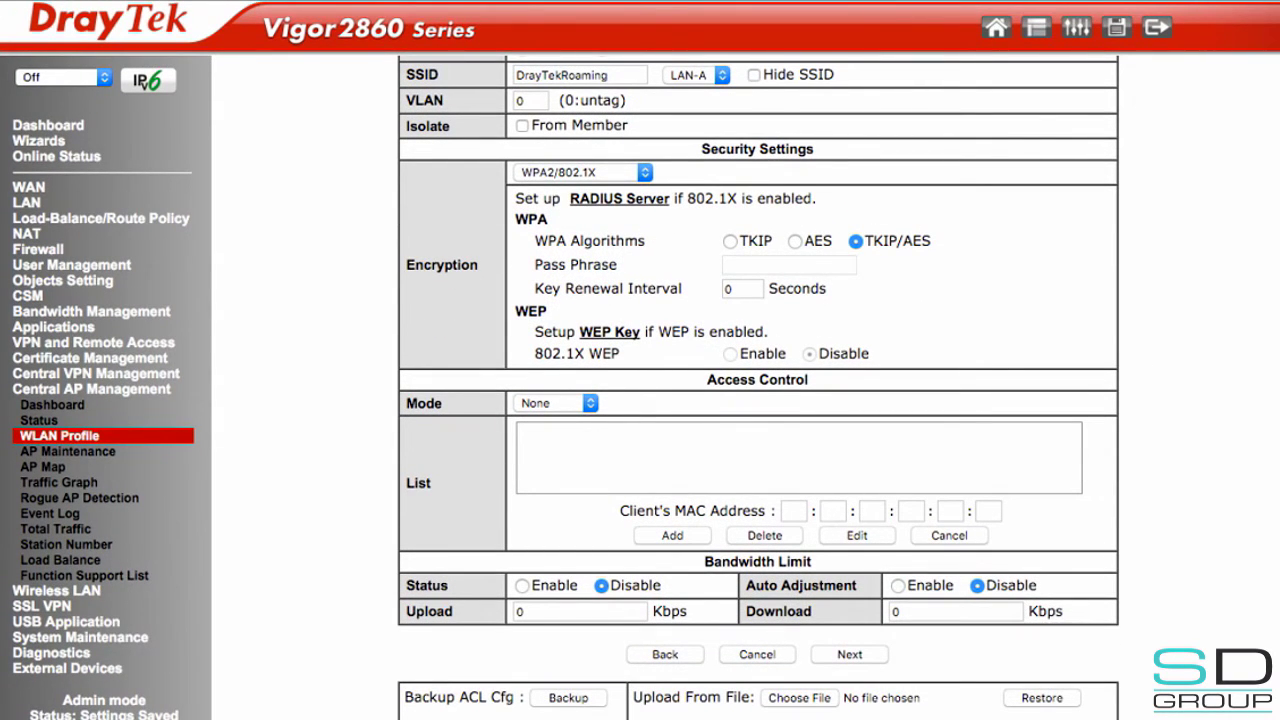
left_click(849, 654)
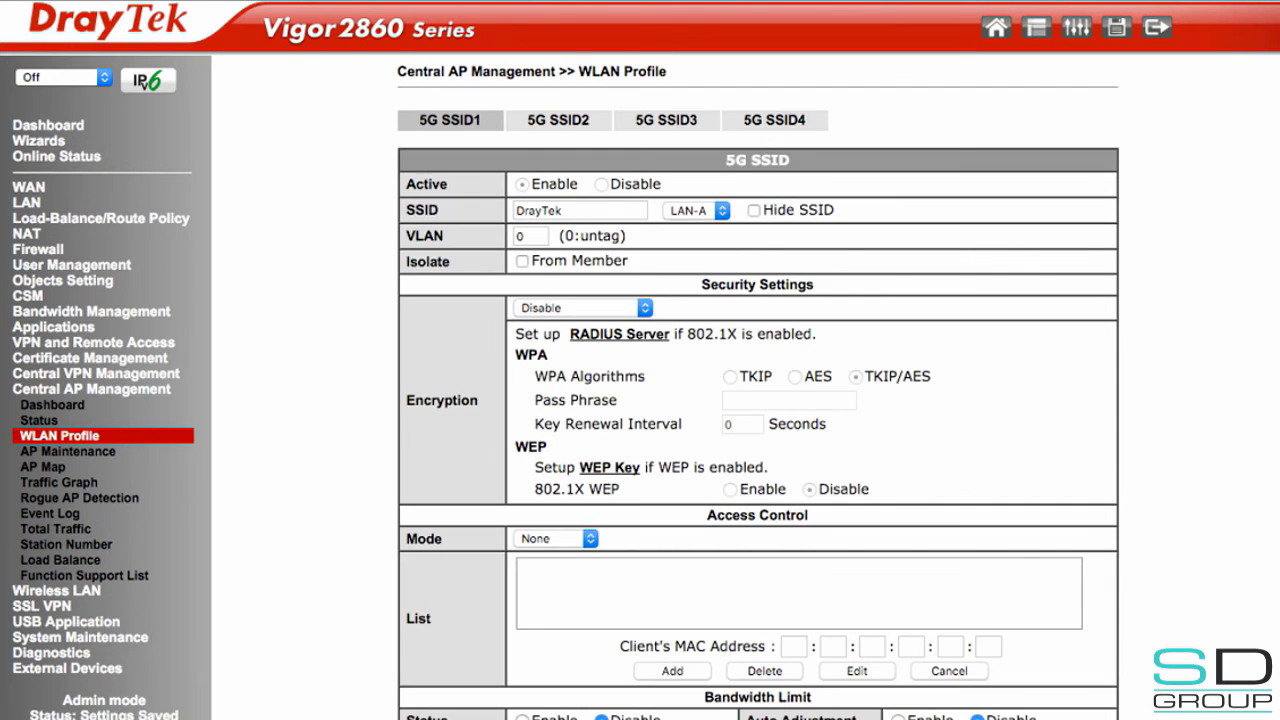
scroll(758, 387, "down", 3)
left_click(849, 652)
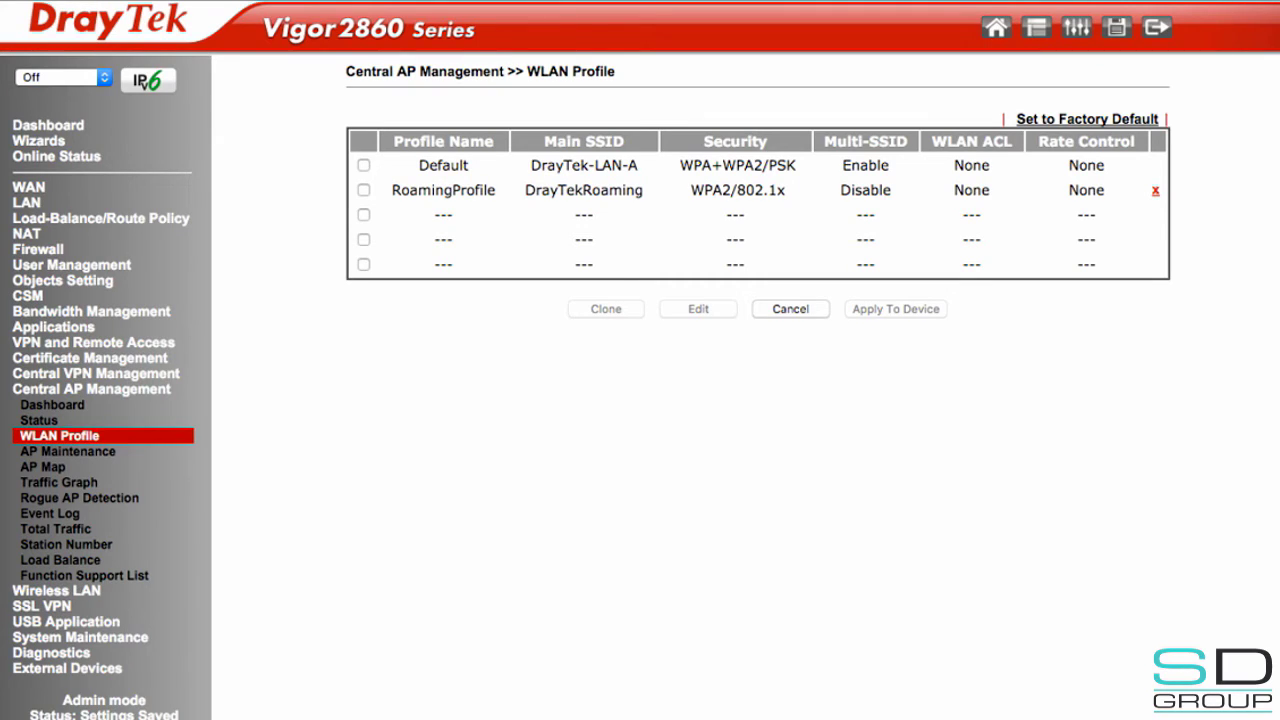
- Push RoamingProfile to the 1-VigorAP900 access point and bring up the central AP status overview
left_click(363, 190)
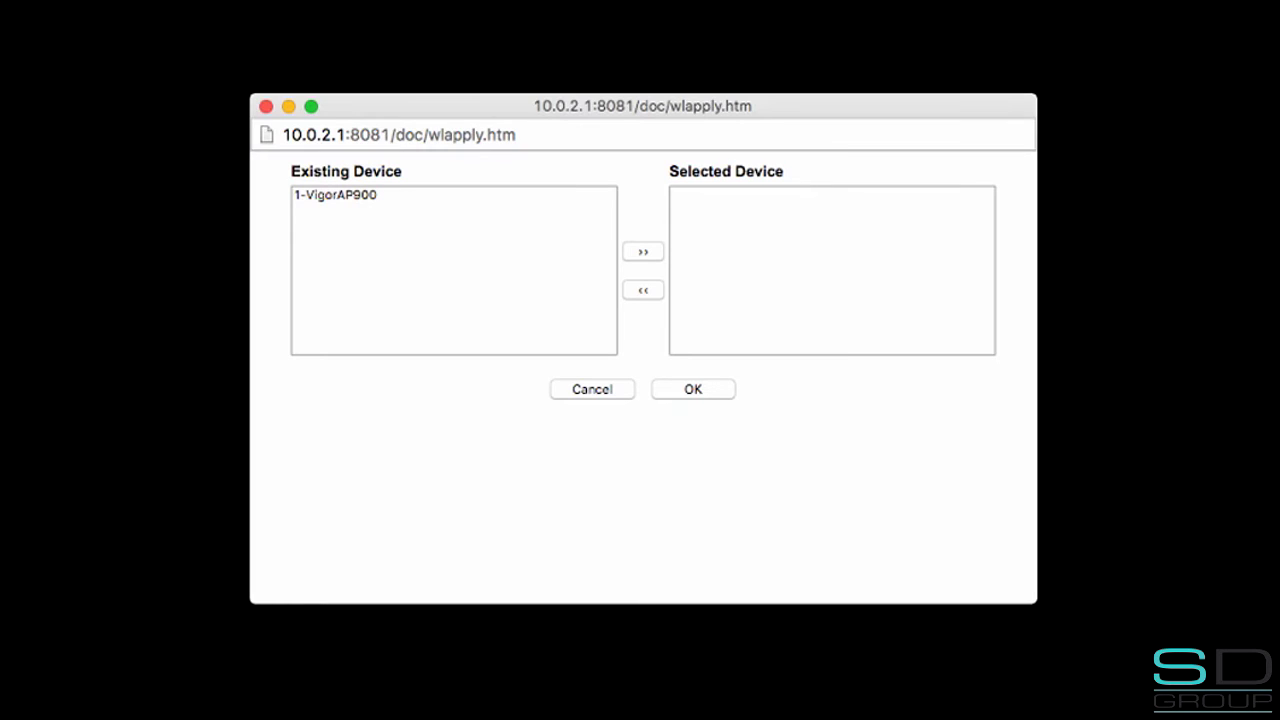
left_click(335, 194)
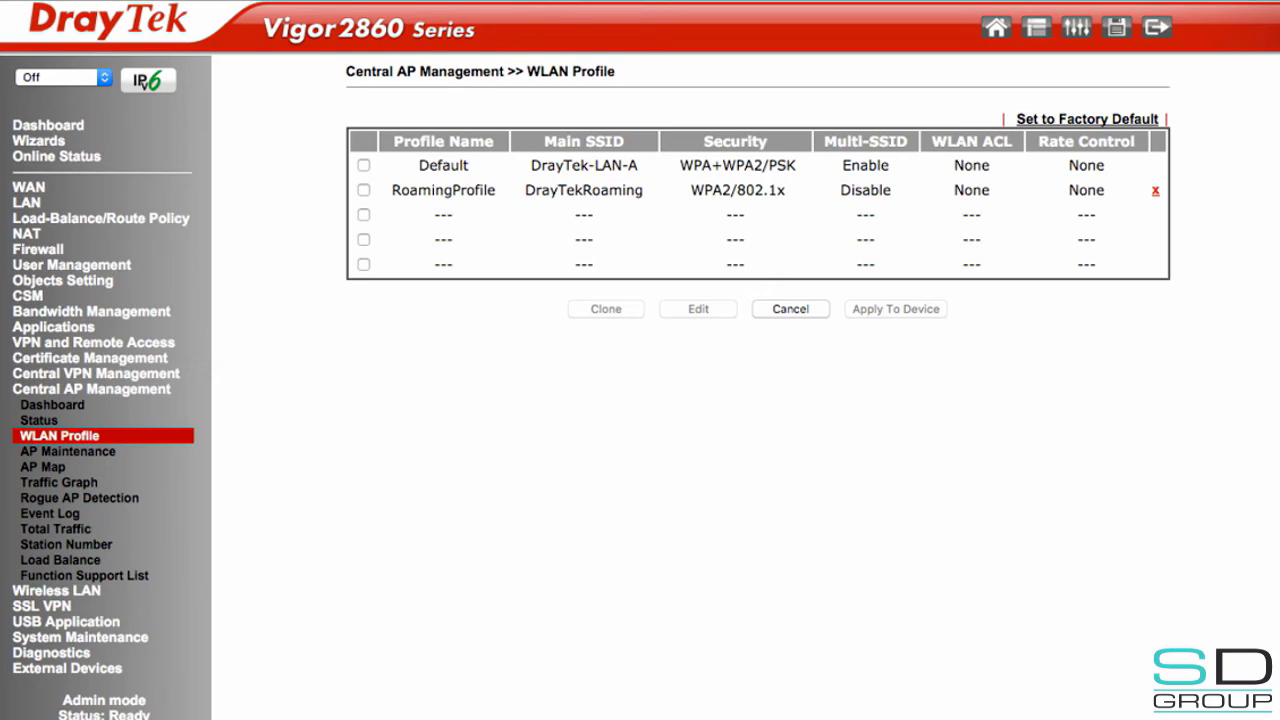
left_click(39, 420)
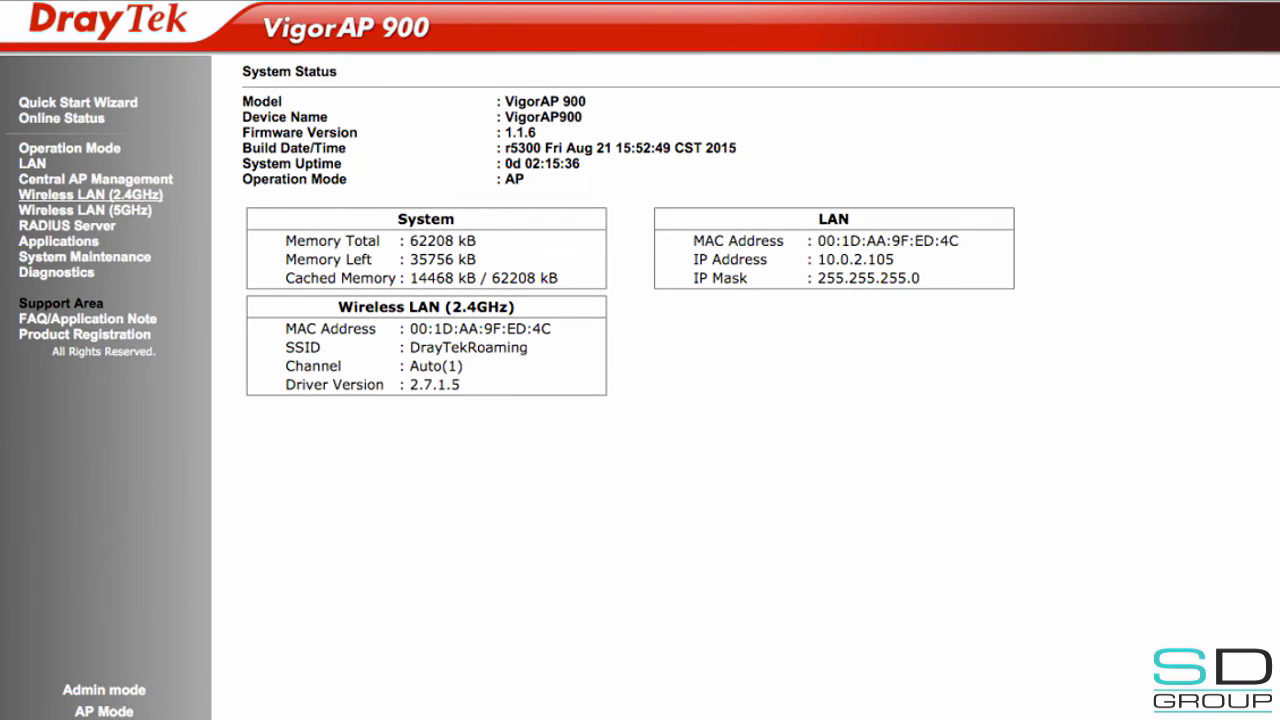
- Switch on Fast Roaming in the VigorAP 900's Wireless LAN (2.4GHz) Roaming settings
left_click(90, 194)
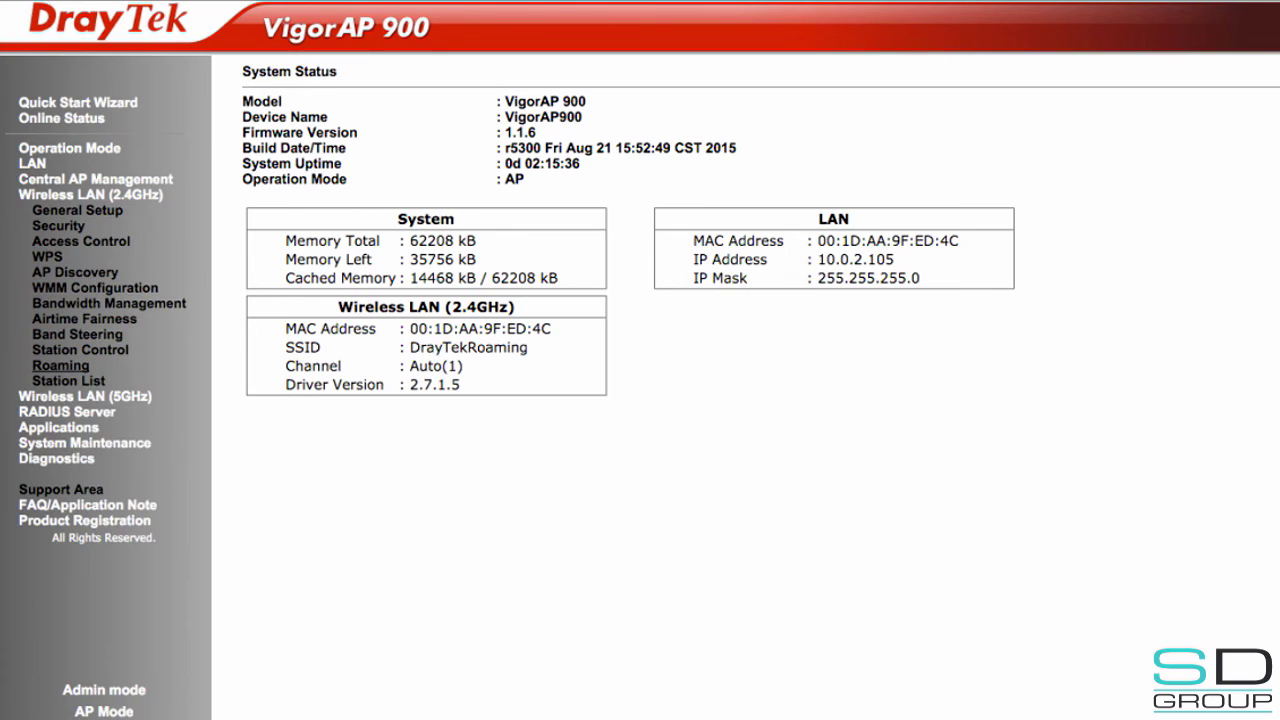
left_click(60, 365)
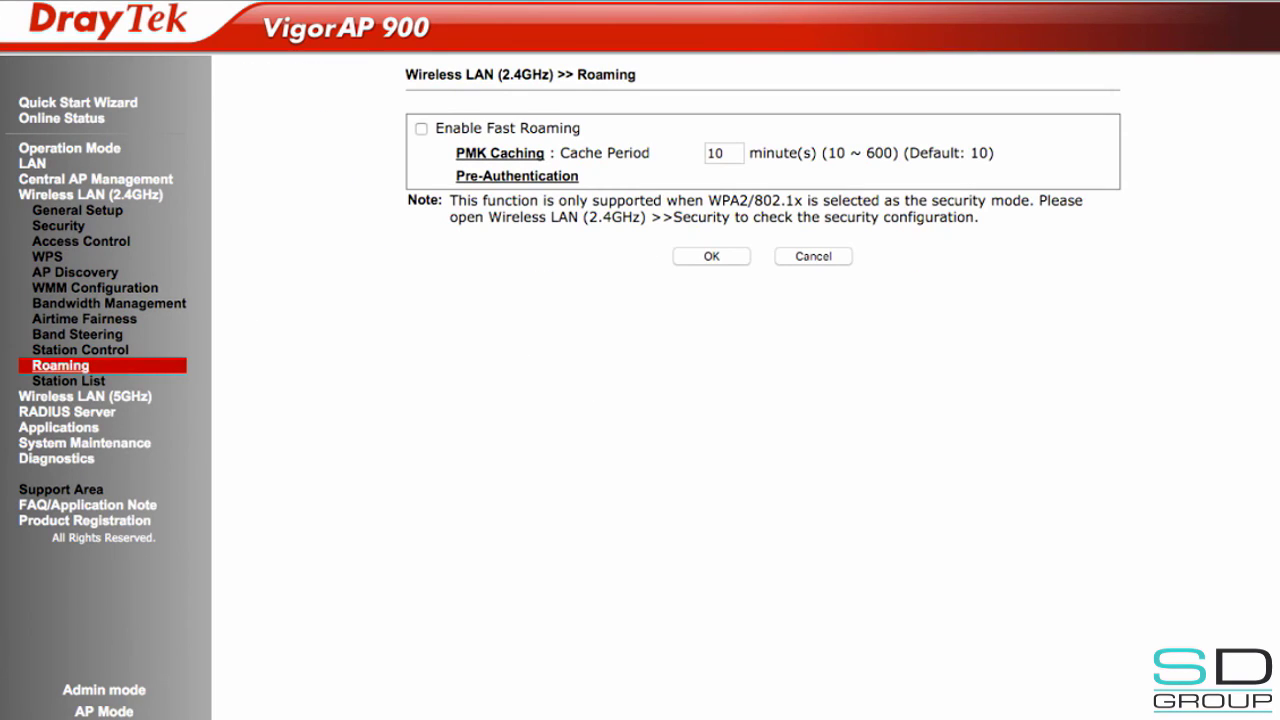
left_click(421, 128)
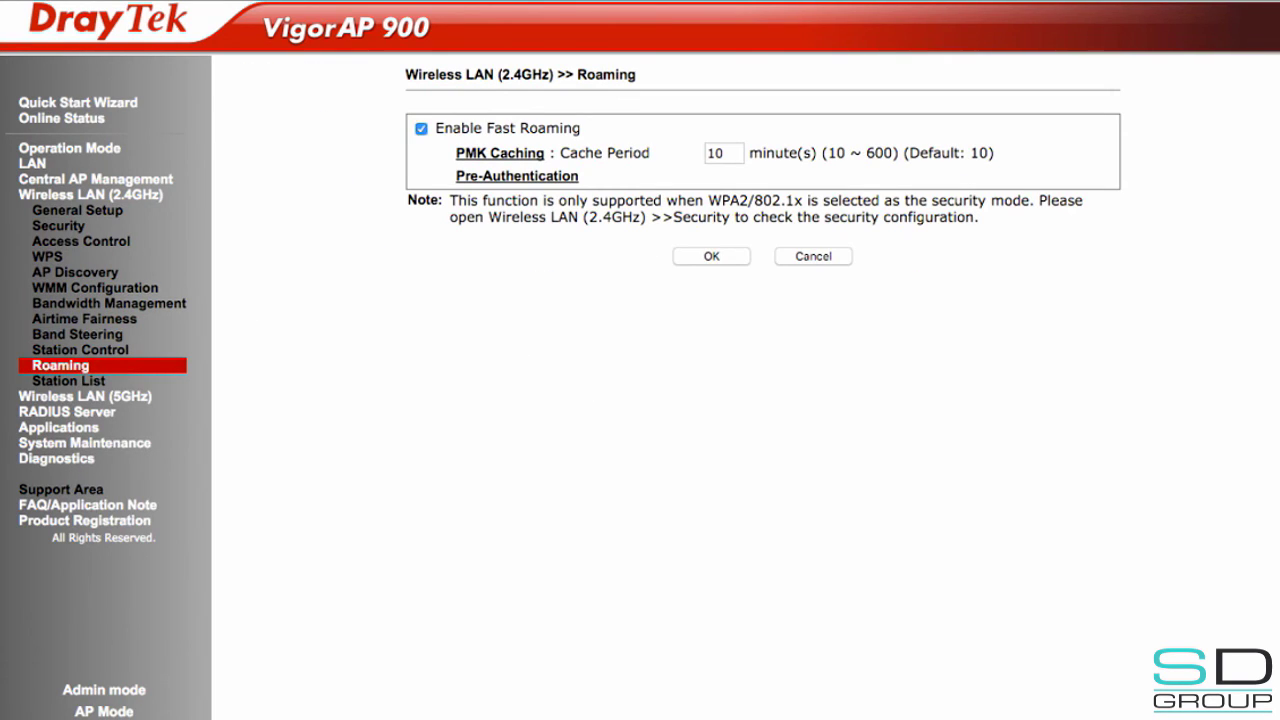